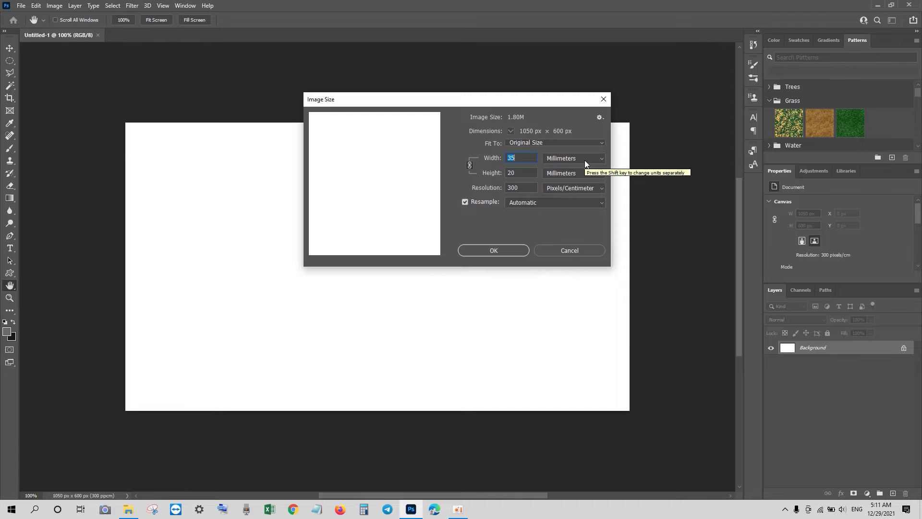
# Check the blank canvas's image size in pixels and leave the dialog without applying changes.
pyautogui.click(584, 160)
pyautogui.click(570, 176)
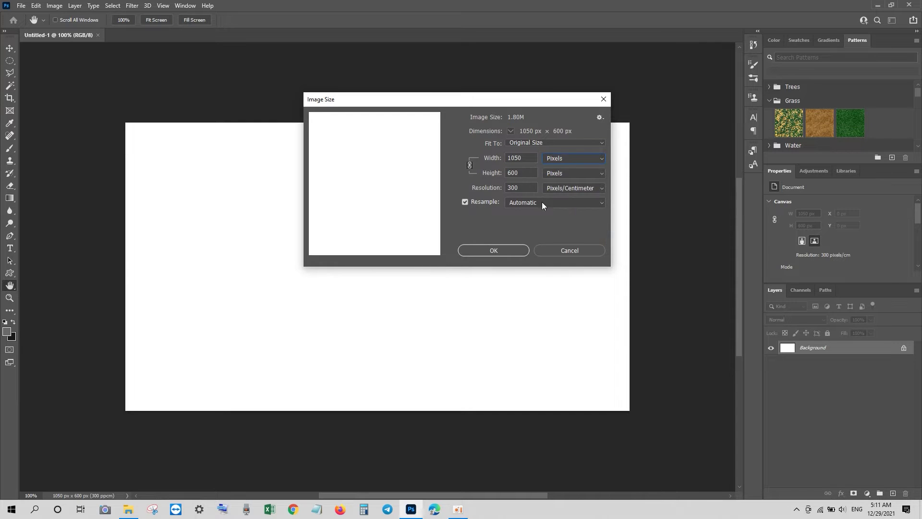
pyautogui.click(558, 251)
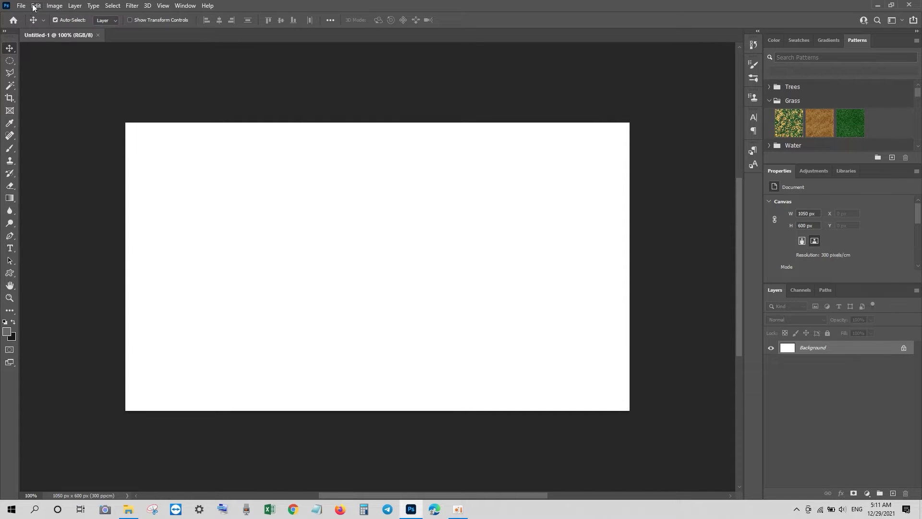
# Add a new layer above the background and fill it with bright yellow as the background colour.
pyautogui.click(897, 493)
pyautogui.click(12, 338)
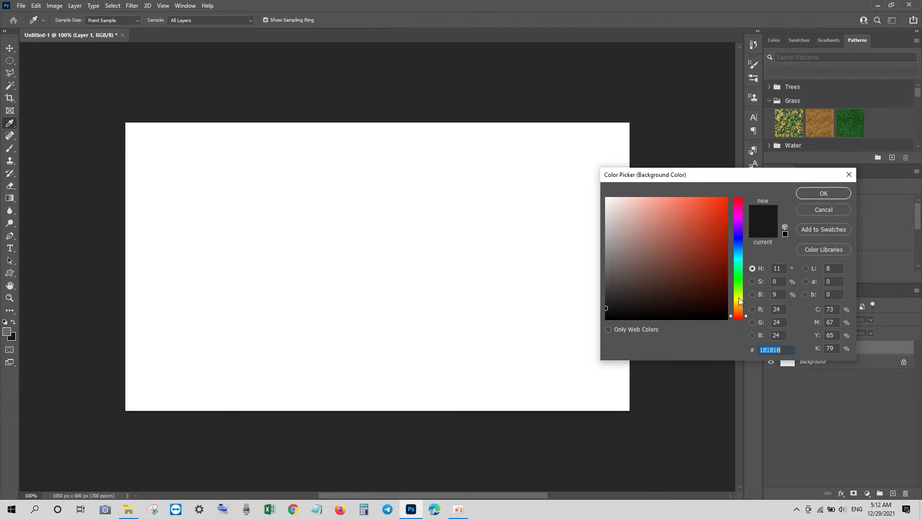
pyautogui.moveTo(740, 306); pyautogui.dragTo(740, 299)
pyautogui.click(725, 198)
pyautogui.click(817, 195)
pyautogui.hotkey('ctrl', 'BackSpace')
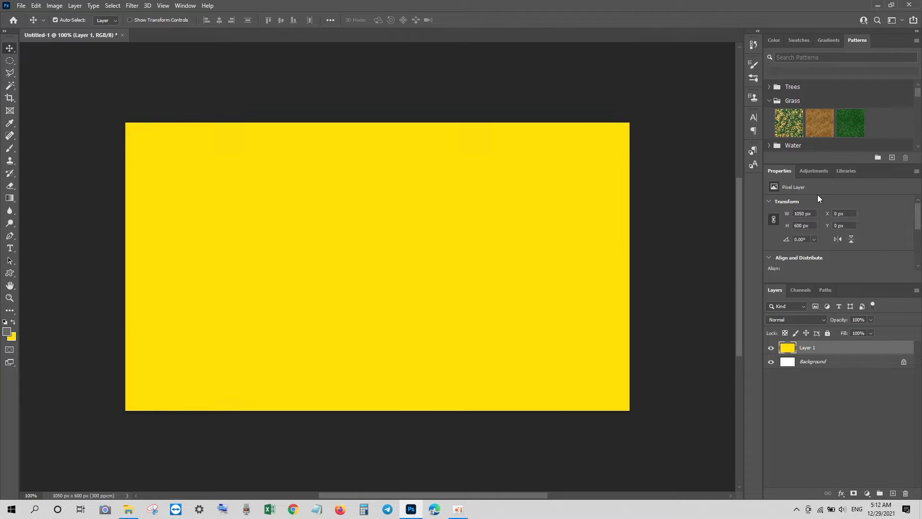
# Open the picture "car 6" from the Telegram Desktop folder in Downloads.
pyautogui.click(22, 5)
pyautogui.click(29, 24)
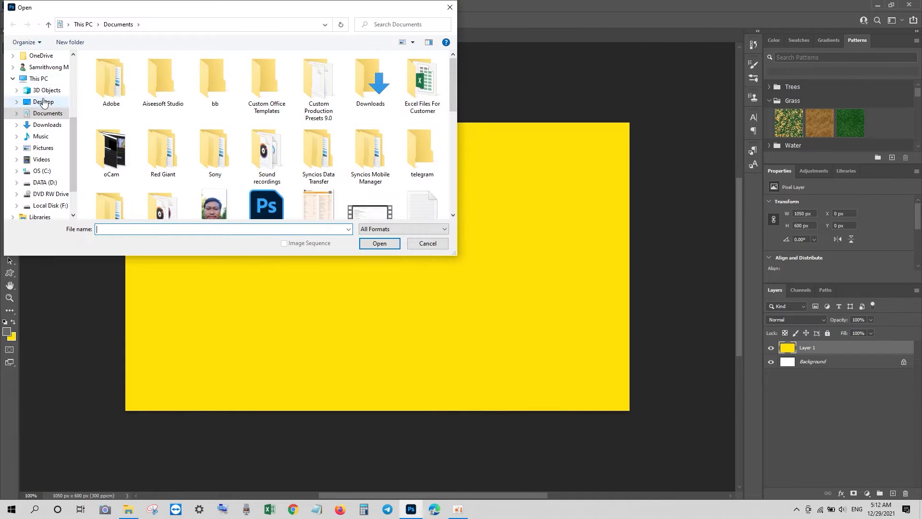
pyautogui.click(47, 124)
pyautogui.doubleClick(129, 111)
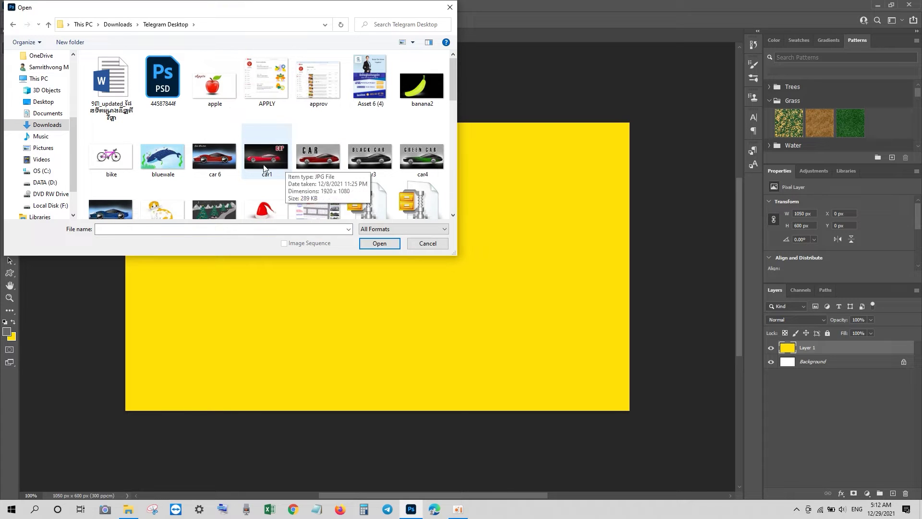
pyautogui.click(215, 156)
pyautogui.click(380, 243)
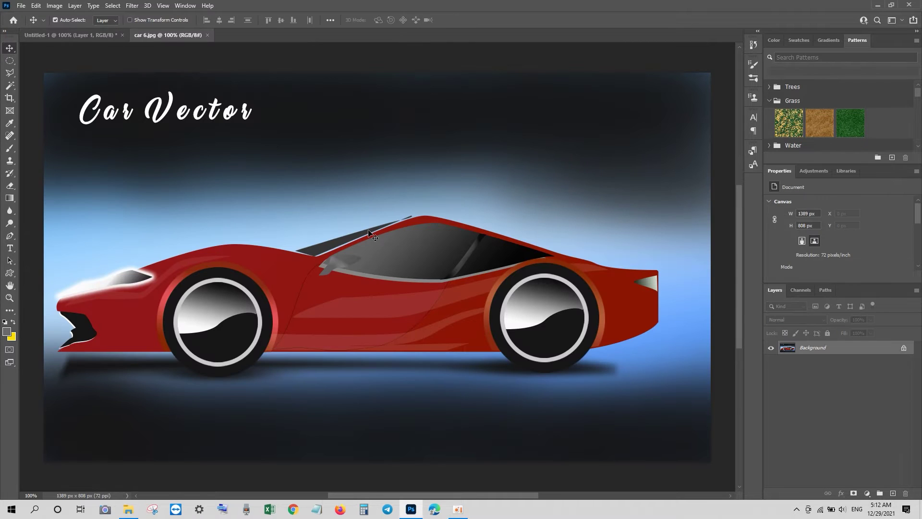
# Bring the car picture into the Untitled-1 document, scale it to about 687 × 400 px and place it near the canvas centre.
pyautogui.moveTo(354, 235); pyautogui.dragTo(314, 209)
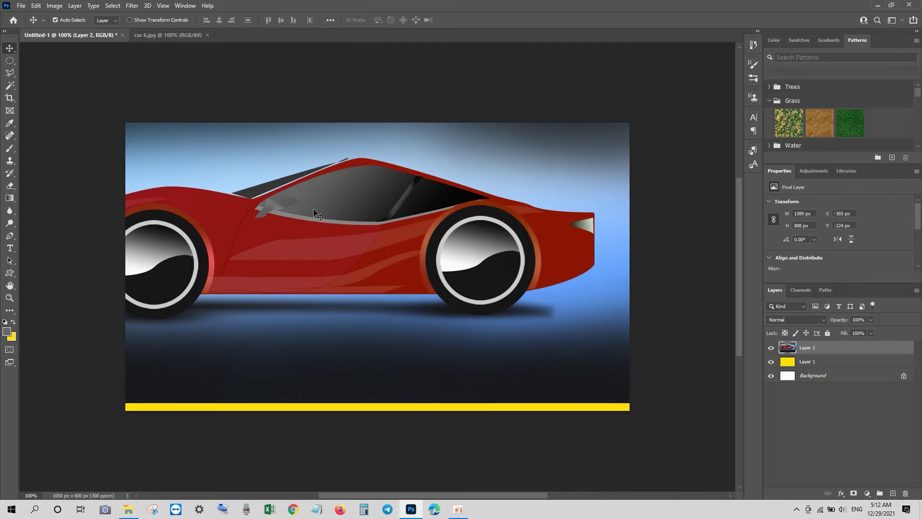
pyautogui.hotkey('ctrl', 't')
pyautogui.moveTo(646, 402); pyautogui.dragTo(260, 241)
pyautogui.moveTo(336, 108); pyautogui.dragTo(540, 236)
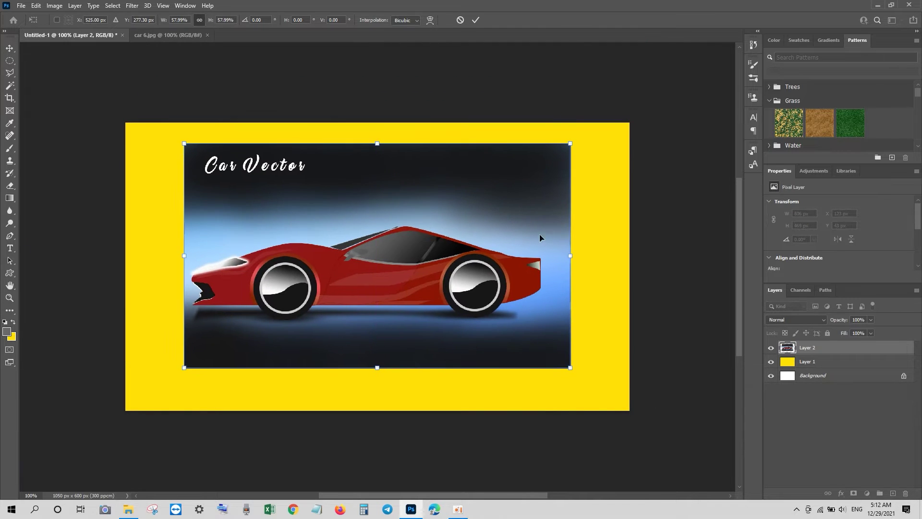
pyautogui.moveTo(570, 144); pyautogui.dragTo(514, 176)
pyautogui.moveTo(458, 268); pyautogui.dragTo(573, 308)
pyautogui.press('Return')
pyautogui.moveTo(518, 325); pyautogui.dragTo(446, 275)
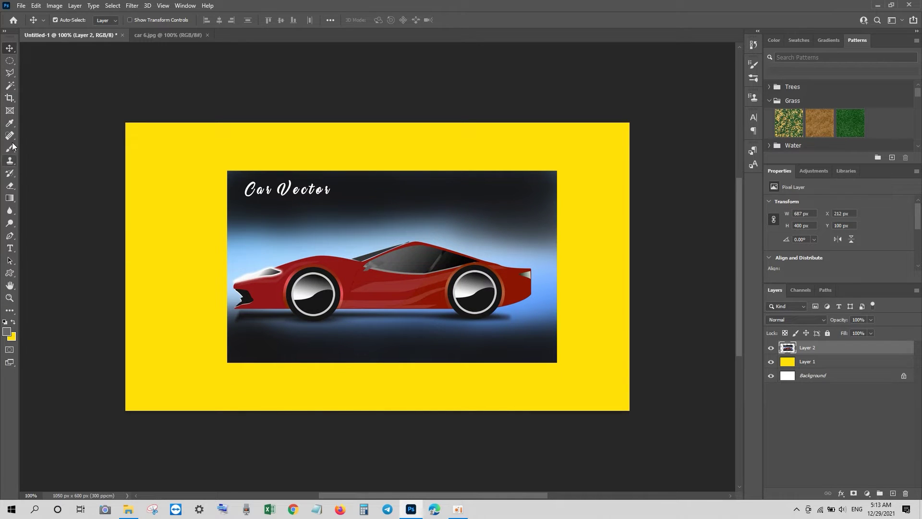
# Start Select and Mask on the car picture and select the car's rear wheel and body, reducing the brush size to 60.
pyautogui.click(9, 235)
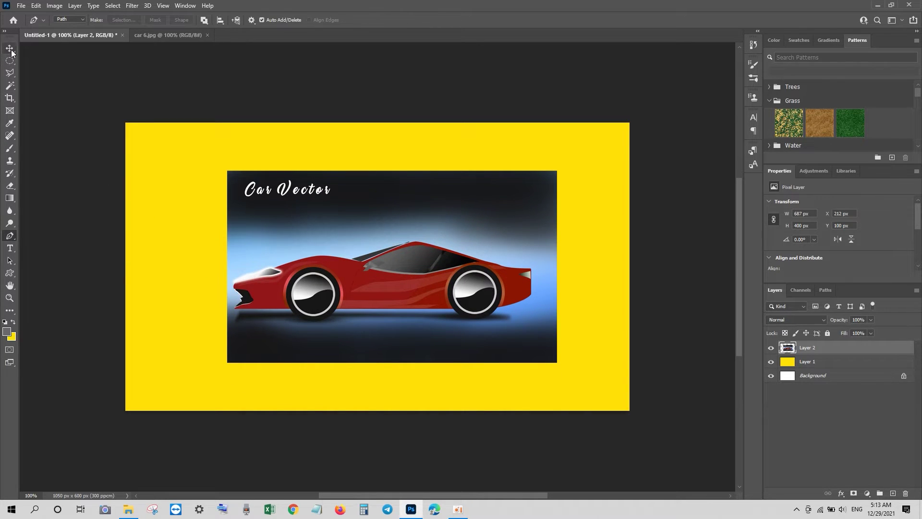
pyautogui.click(112, 5)
pyautogui.click(127, 141)
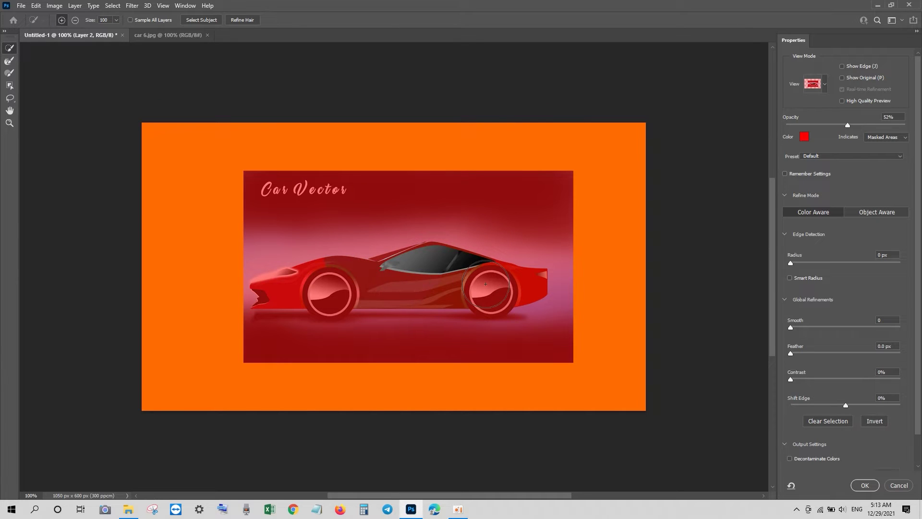
pyautogui.click(486, 284)
pyautogui.press('[')
pyautogui.press('[')
pyautogui.press('[')
pyautogui.press('[')
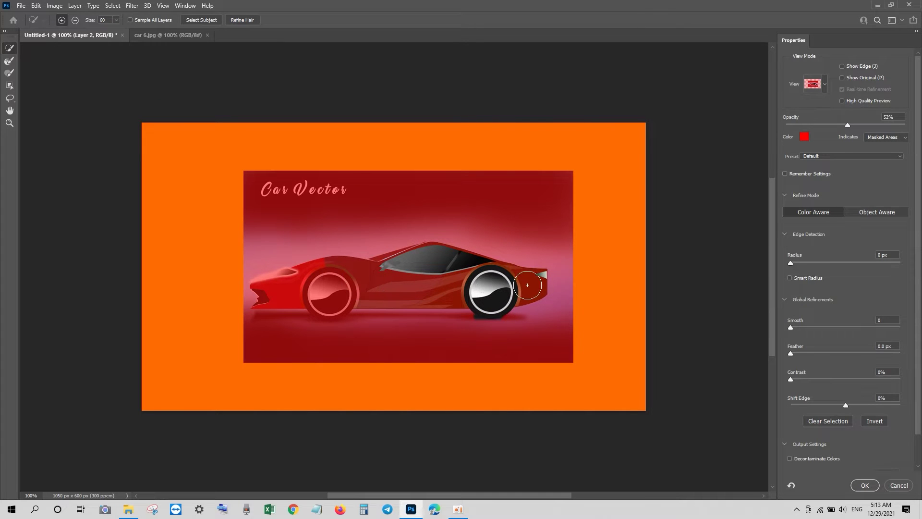
# Add the front wheel, headlight, front bumper and rear of the car to the selection and output it as a masked layer copy.
pyautogui.click(330, 293)
pyautogui.click(290, 284)
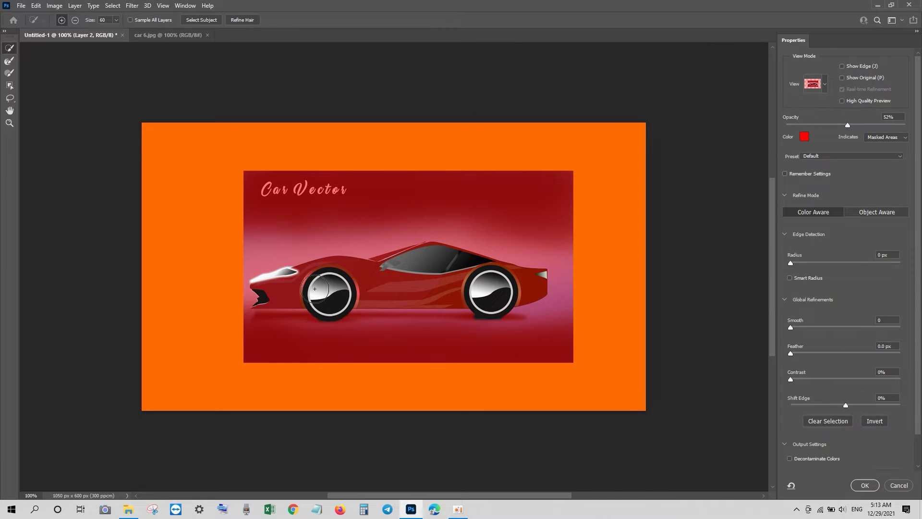
pyautogui.click(261, 292)
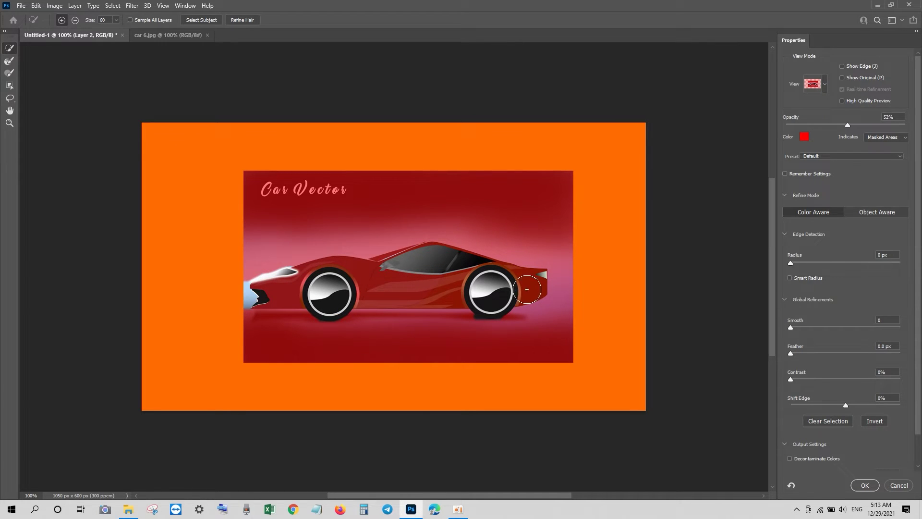
pyautogui.click(506, 304)
pyautogui.press('Return')
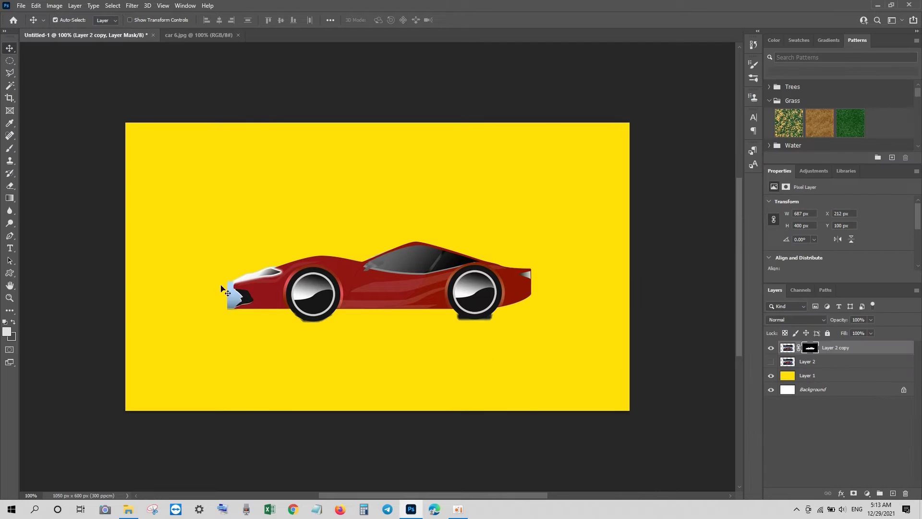
# Select the light-blue remnant in front of the car's nose with the Quick Selection tool, remove it and deselect.
pyautogui.rightClick(10, 86)
pyautogui.click(48, 92)
pyautogui.click(204, 298)
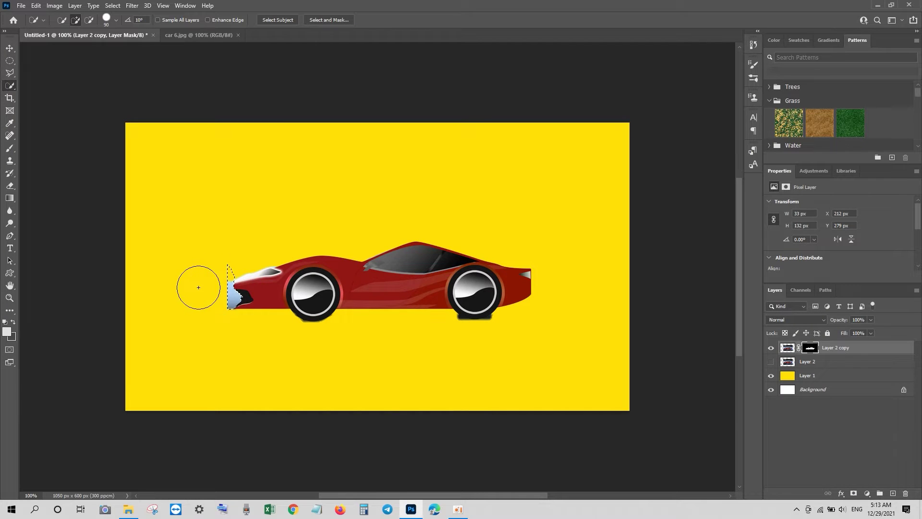
pyautogui.click(451, 340)
pyautogui.hotkey('ctrl', 'z')
pyautogui.hotkey('ctrl', 's')
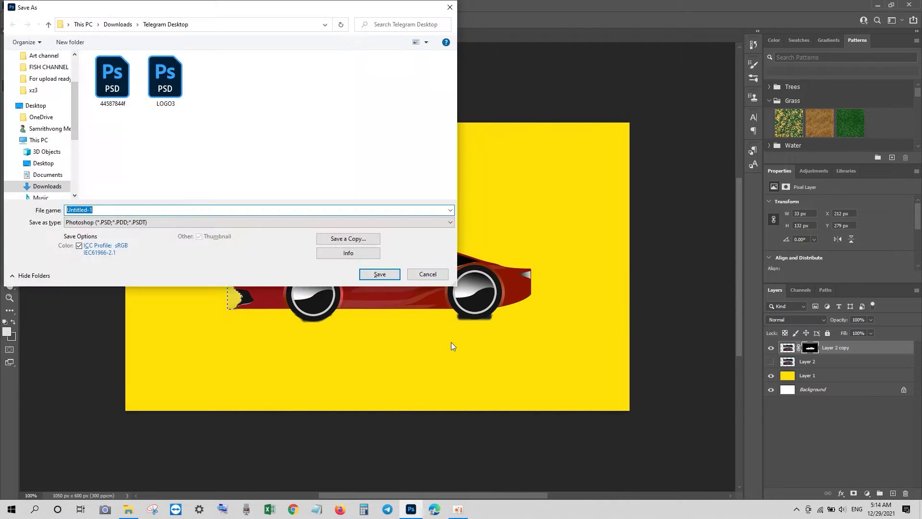
pyautogui.click(428, 275)
pyautogui.hotkey('ctrl', 'd')
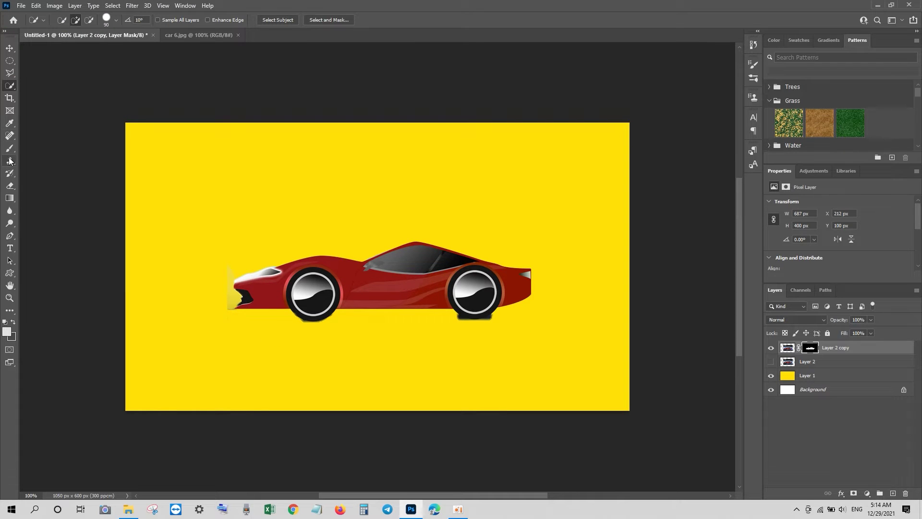
# Convert the masked car layer to a smart object and rasterize it, erasing the leftover fringe in front of the nose.
pyautogui.press('e')
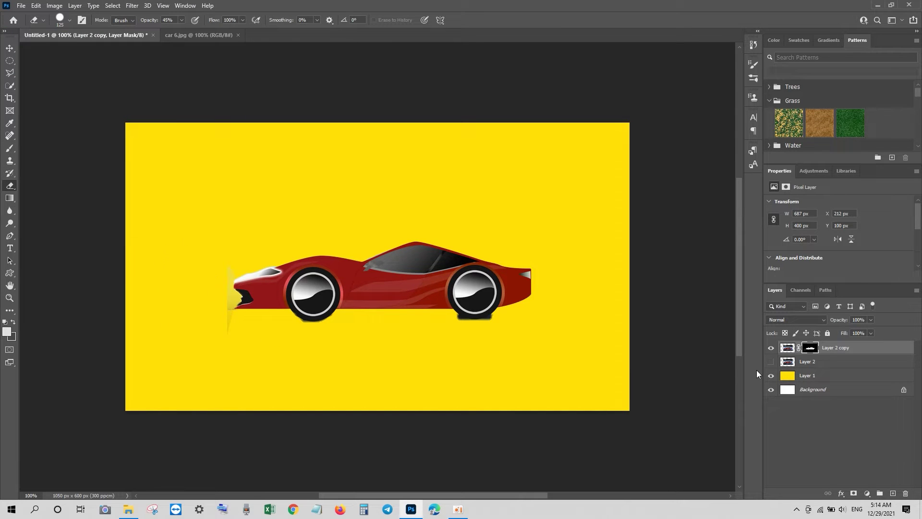
pyautogui.rightClick(850, 348)
pyautogui.click(758, 227)
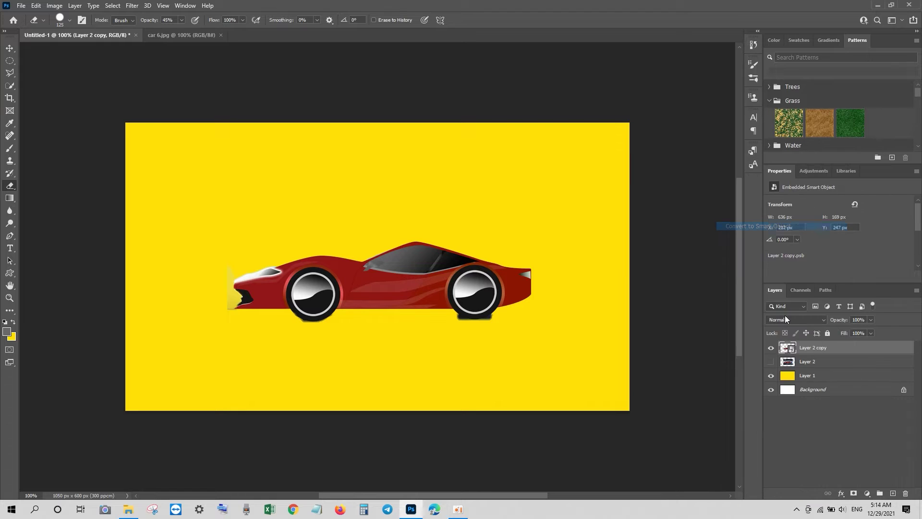
pyautogui.rightClick(802, 344)
pyautogui.click(702, 261)
pyautogui.moveTo(204, 294); pyautogui.dragTo(199, 308)
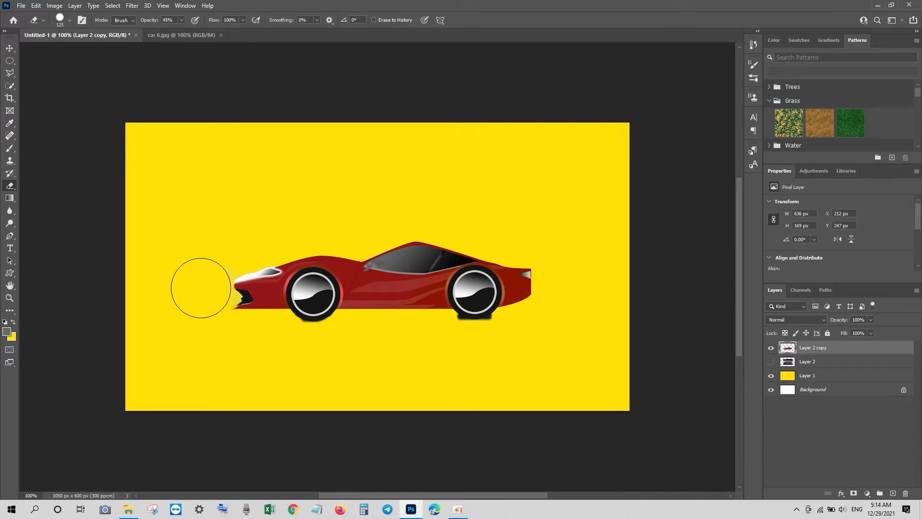
# Trace a Pen path along the bottoms of both tyres and beneath the car, and delete the leftover shadow it encloses.
pyautogui.click(10, 236)
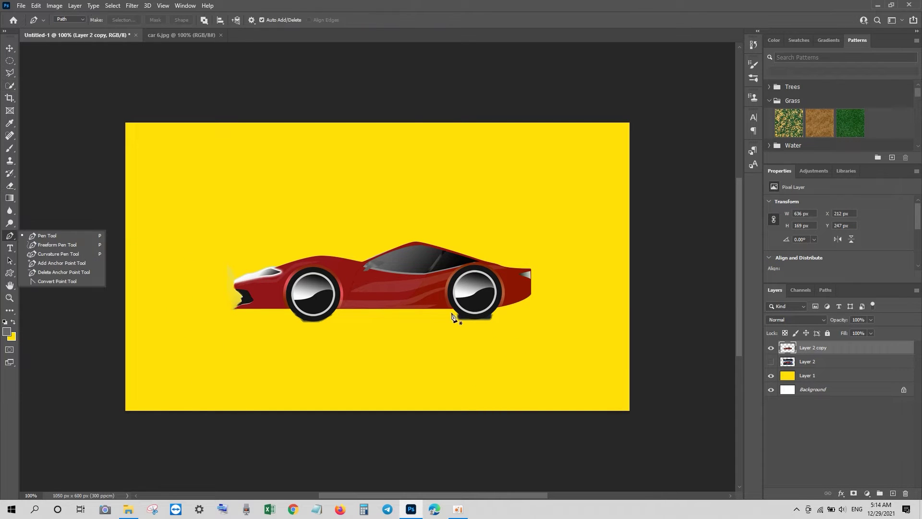
pyautogui.click(458, 314)
pyautogui.moveTo(510, 301); pyautogui.dragTo(511, 301)
pyautogui.click(504, 332)
pyautogui.click(336, 351)
pyautogui.click(245, 330)
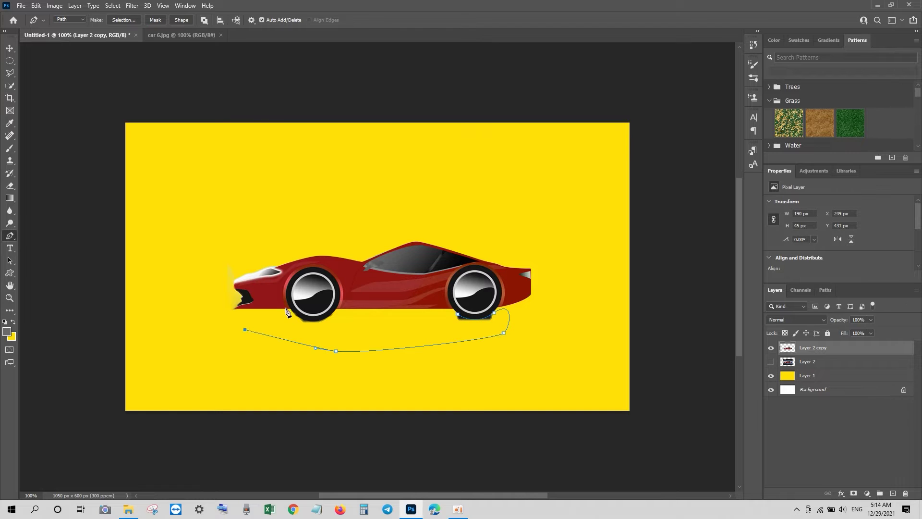
pyautogui.click(293, 312)
pyautogui.moveTo(332, 317); pyautogui.dragTo(362, 306)
pyautogui.hotkey('ctrl', 'Return')
pyautogui.press('Delete')
pyautogui.hotkey('ctrl', 'd')
pyautogui.click(9, 48)
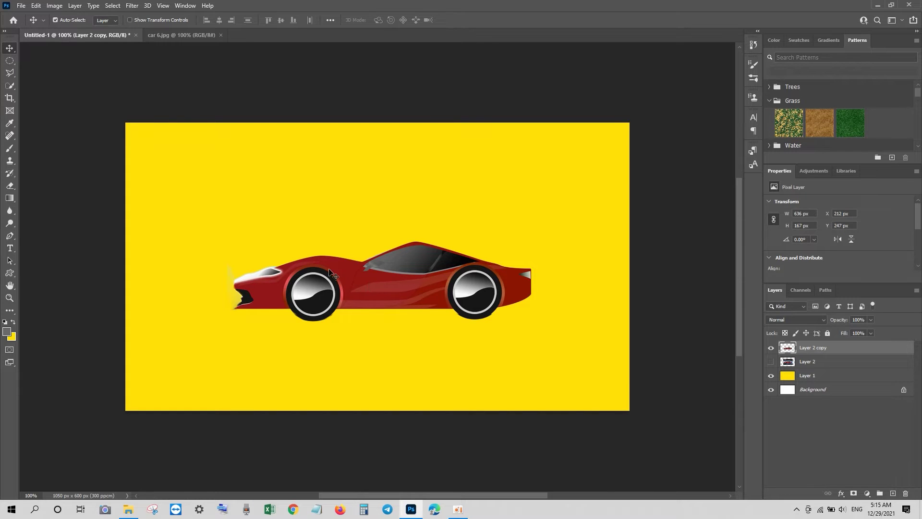
# Draw a closed Pen path around the canvas's left part with a slanted right edge crossing the car, and turn it into a selection.
pyautogui.click(9, 236)
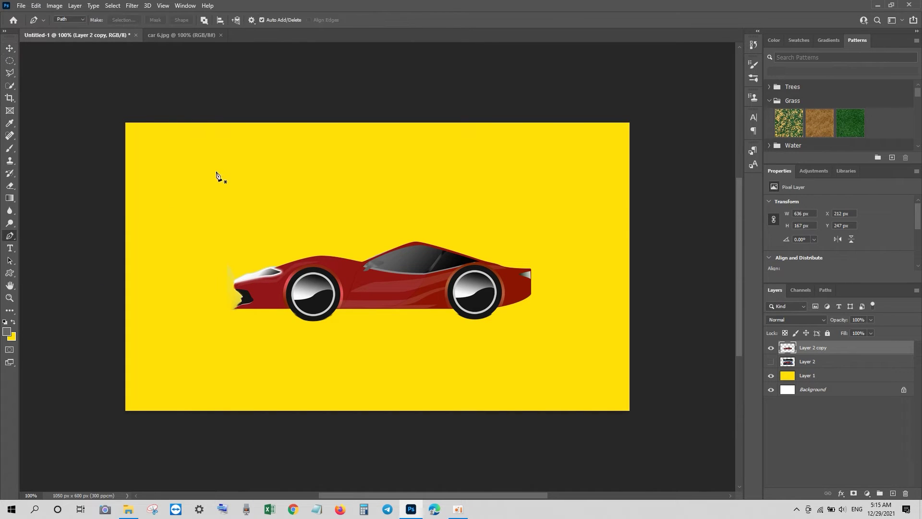
pyautogui.click(125, 123)
pyautogui.click(322, 123)
pyautogui.click(449, 410)
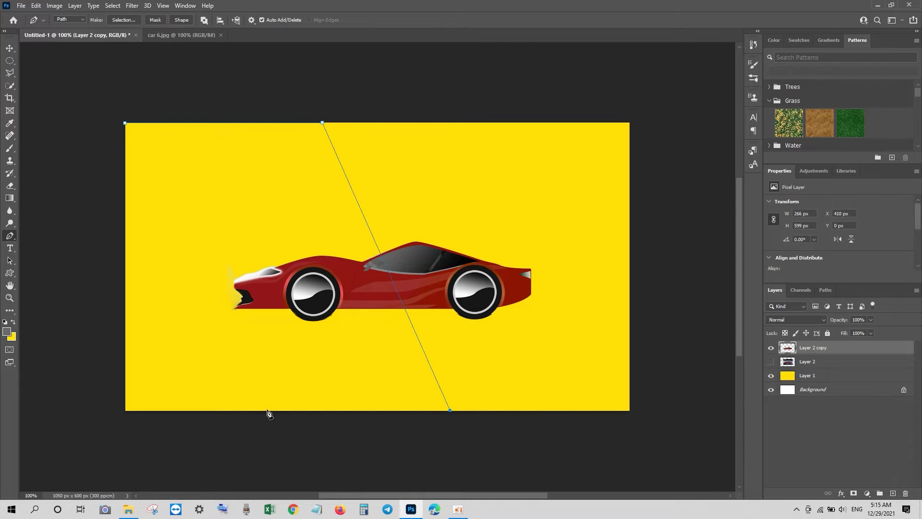
pyautogui.click(126, 411)
pyautogui.click(125, 123)
pyautogui.hotkey('ctrl', 'Return')
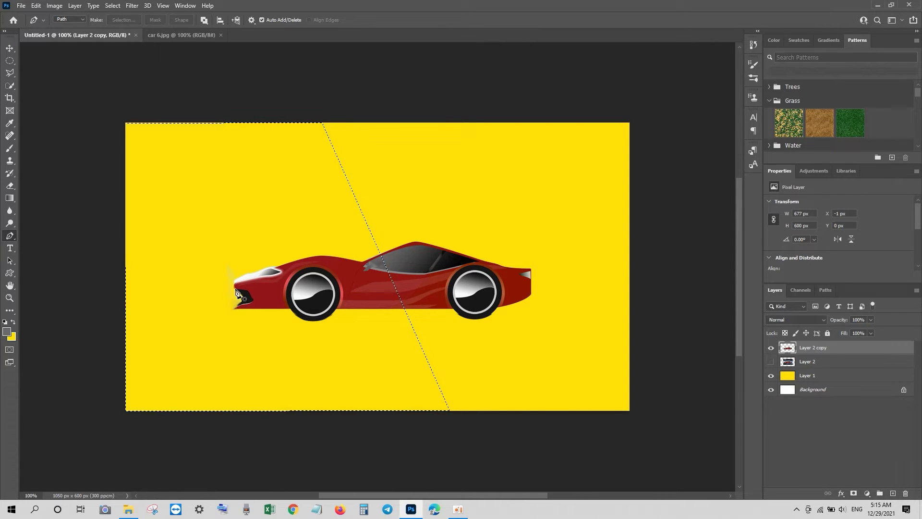
# Add a new layer directly above the yellow layer, fill the slanted selection with orange-red and deselect.
pyautogui.click(892, 493)
pyautogui.click(810, 390)
pyautogui.click(893, 493)
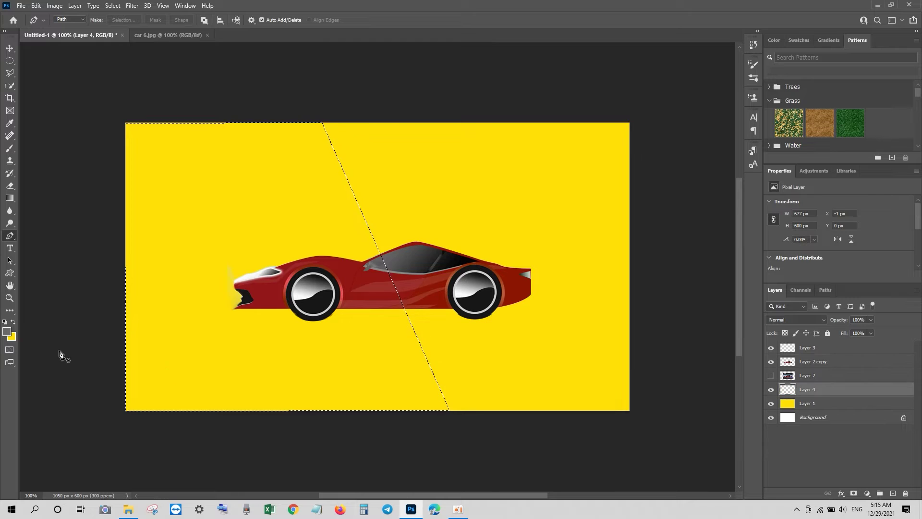
pyautogui.click(12, 337)
pyautogui.click(520, 284)
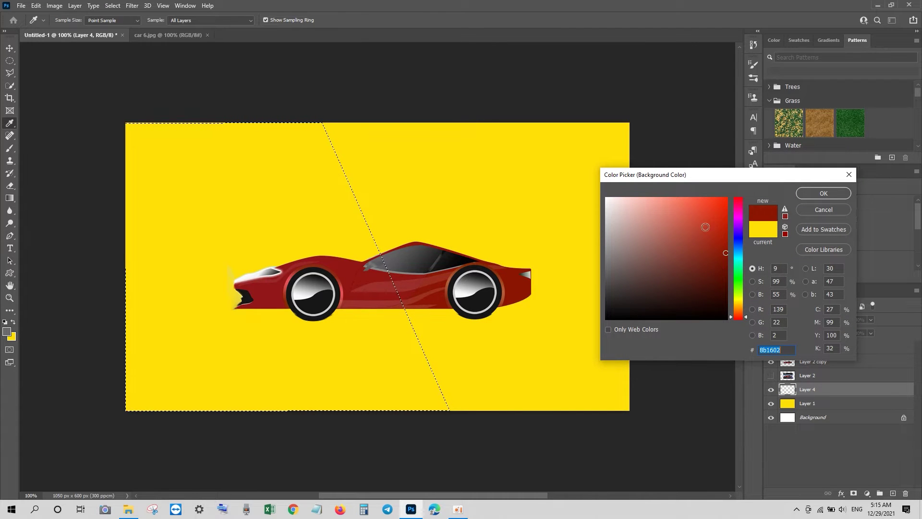
pyautogui.click(706, 222)
pyautogui.click(823, 193)
pyautogui.hotkey('ctrl', 'BackSpace')
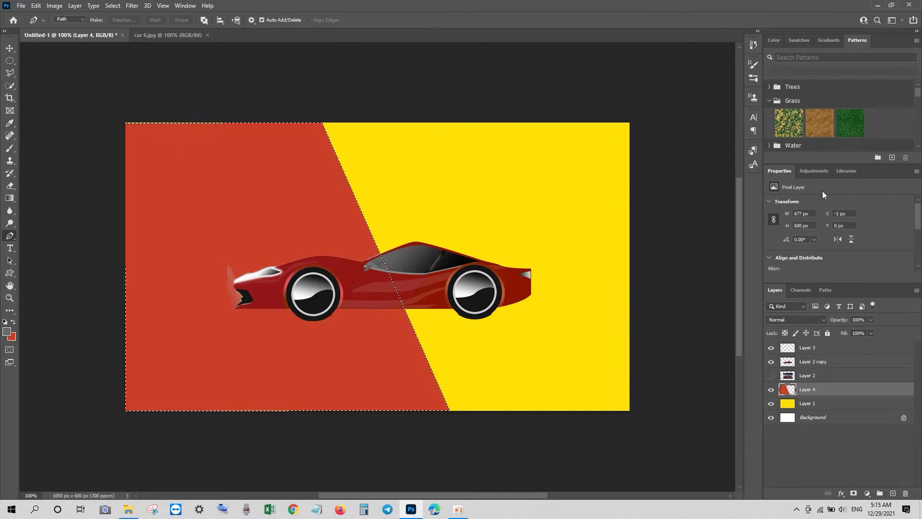
pyautogui.hotkey('ctrl', 'd')
# Apply a Color Overlay to the slanted shape's layer with a dark orange colour at 100% opacity.
pyautogui.click(841, 494)
pyautogui.click(860, 455)
pyautogui.moveTo(346, 214); pyautogui.dragTo(736, 237)
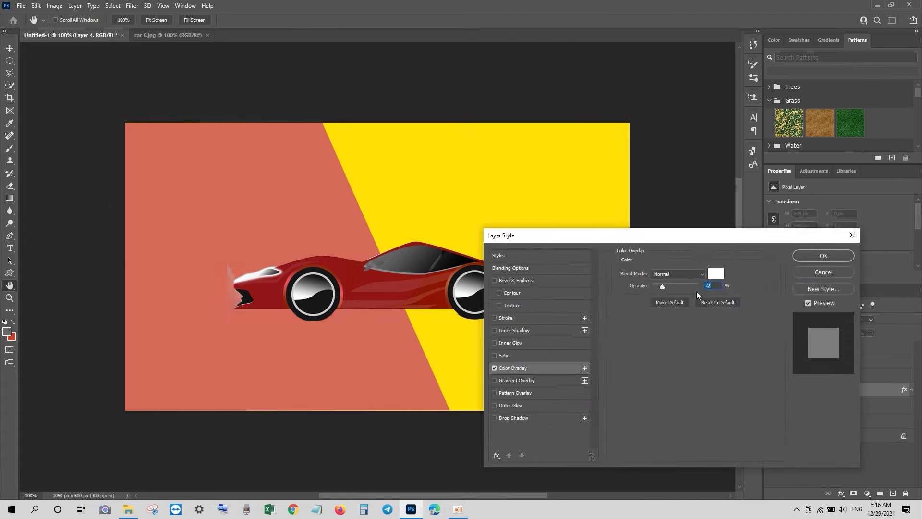
pyautogui.click(709, 270)
pyautogui.moveTo(739, 302)
pyautogui.mouseDown()
pyautogui.moveTo(742, 245)
pyautogui.moveTo(742, 312)
pyautogui.mouseUp()
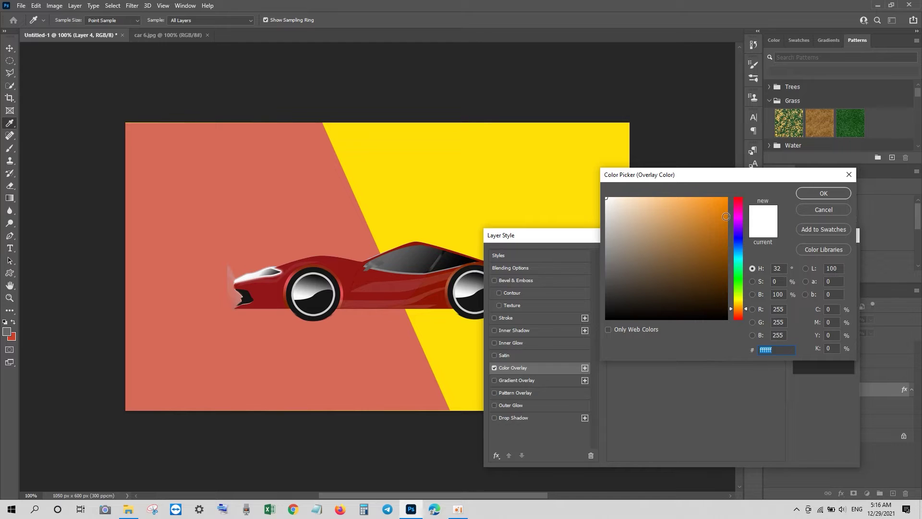
pyautogui.click(726, 216)
pyautogui.click(823, 193)
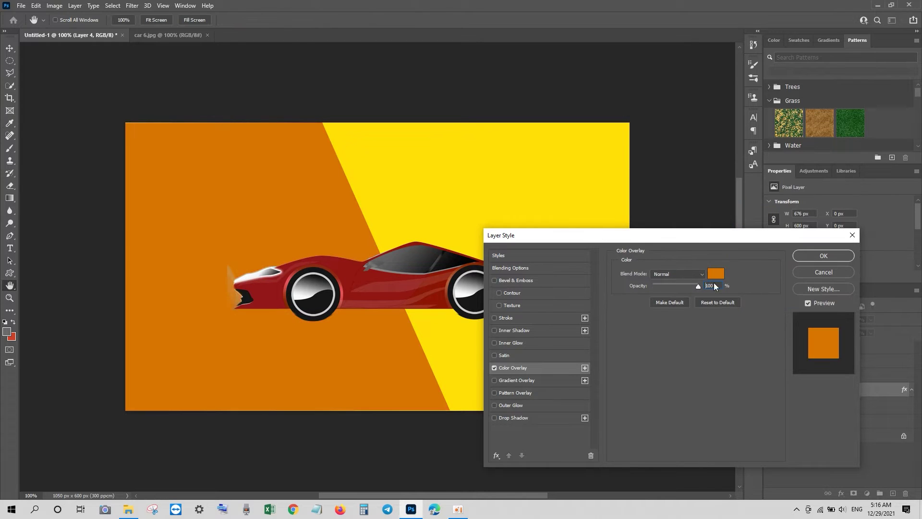
pyautogui.press('Return')
pyautogui.press('p')
pyautogui.press('v')
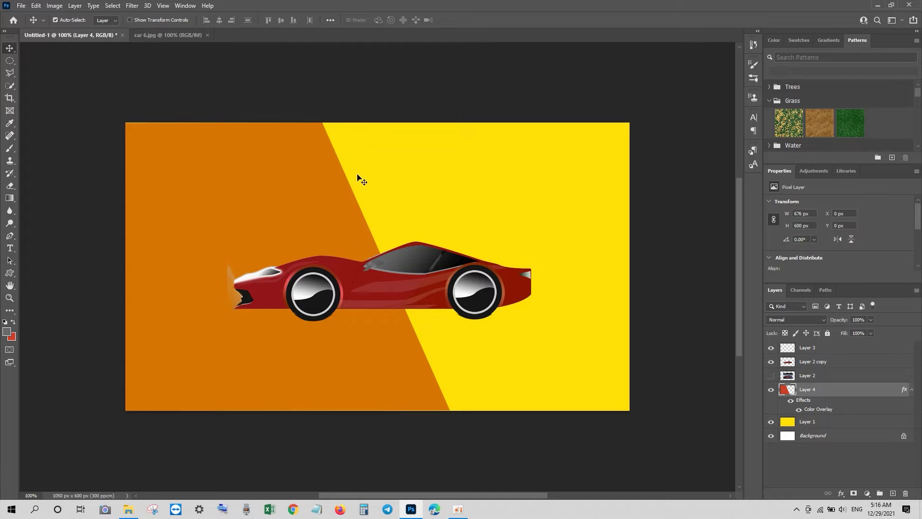
# Try filling the yellow background layer with mid grey and with near-black #282828.
pyautogui.click(528, 222)
pyautogui.click(14, 323)
pyautogui.hotkey('ctrl', 'BackSpace')
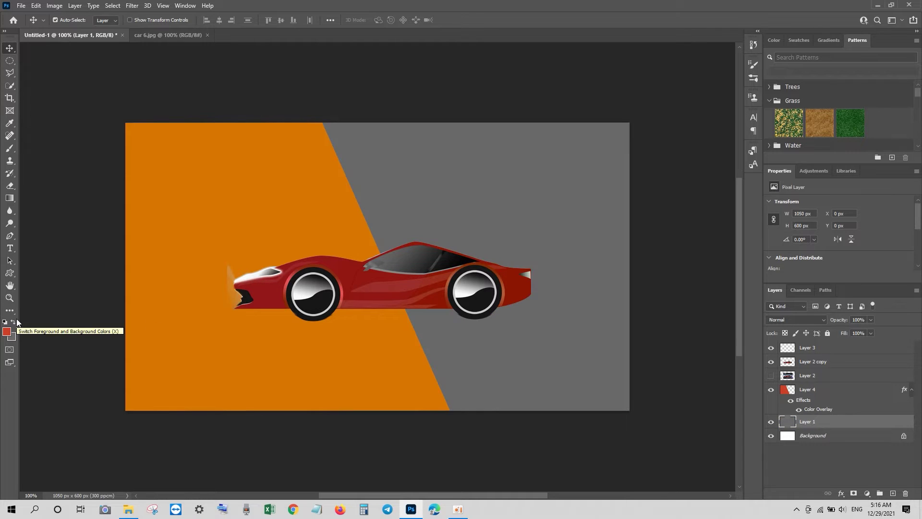
pyautogui.click(12, 336)
pyautogui.click(801, 194)
pyautogui.hotkey('ctrl', 'BackSpace')
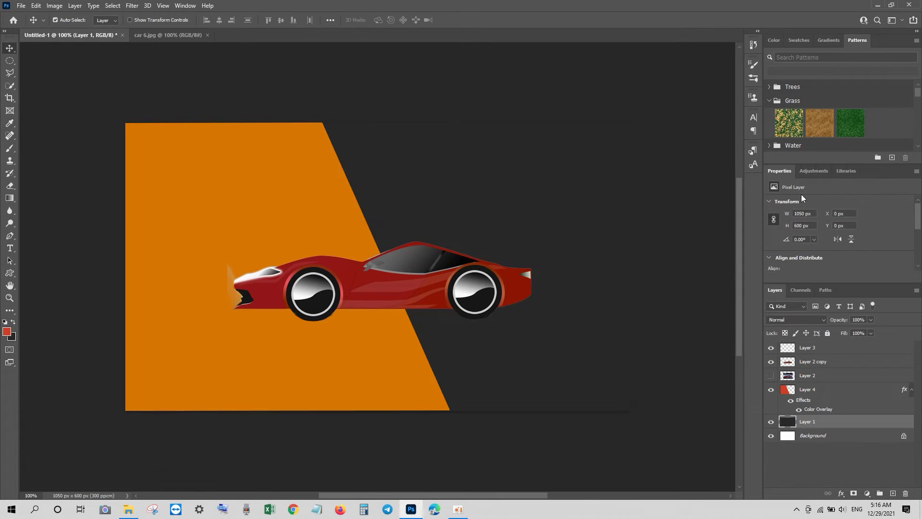
# Pick a dark grey slightly lighter than #282828 as the background colour and fill the full-canvas background layer with it.
pyautogui.click(12, 336)
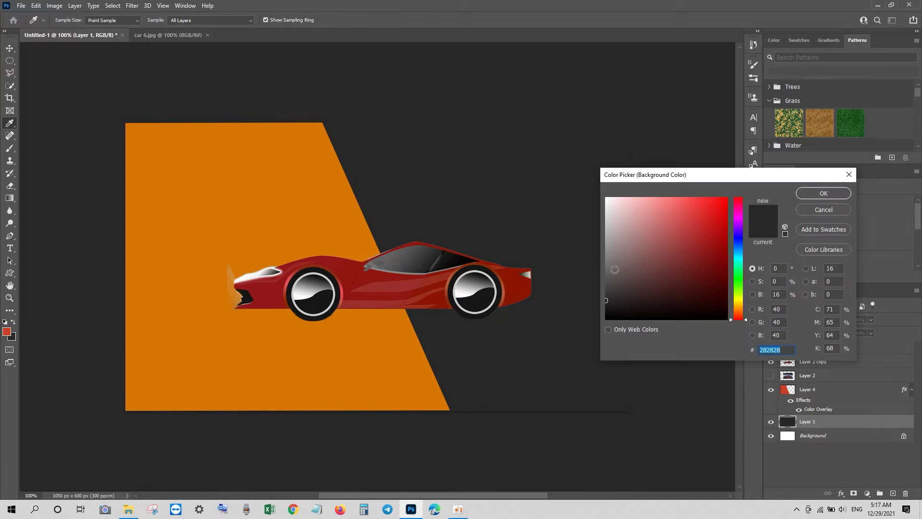
pyautogui.moveTo(607, 269); pyautogui.dragTo(607, 285)
pyautogui.click(812, 194)
pyautogui.hotkey('ctrl', 'BackSpace')
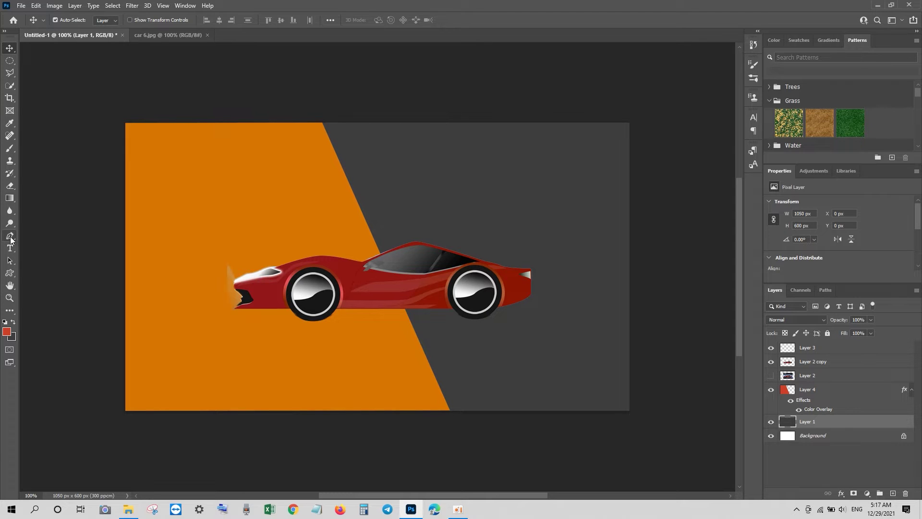
# Select a rectangle of about 550 × 135 px in the canvas's lower-right corner, fill it white on a new layer and deselect.
pyautogui.click(10, 60)
pyautogui.moveTo(366, 346); pyautogui.dragTo(630, 412)
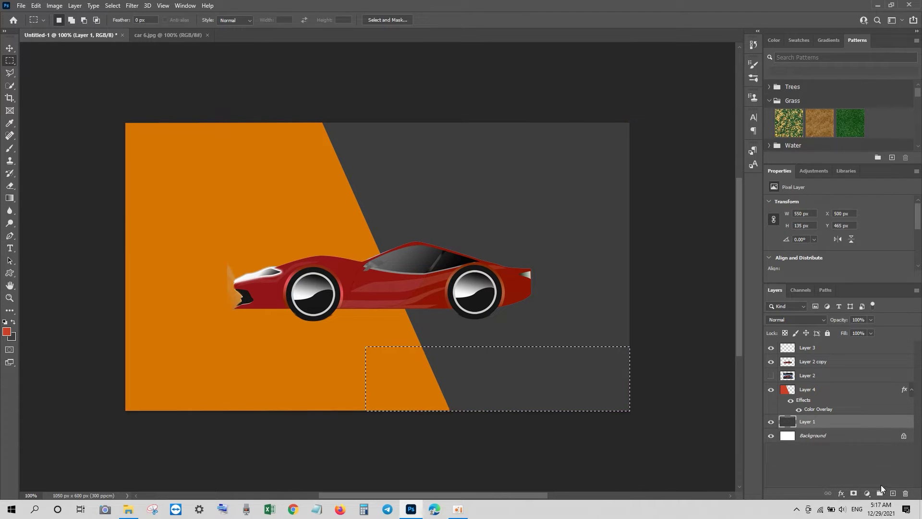
pyautogui.click(893, 493)
pyautogui.click(12, 336)
pyautogui.click(607, 197)
pyautogui.click(819, 195)
pyautogui.hotkey('ctrl', 'BackSpace')
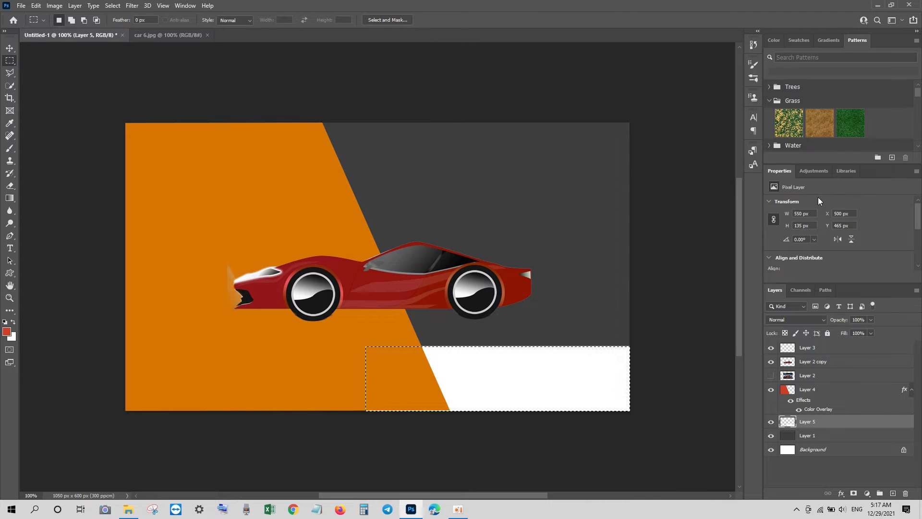
pyautogui.hotkey('ctrl', 'd')
pyautogui.click(12, 49)
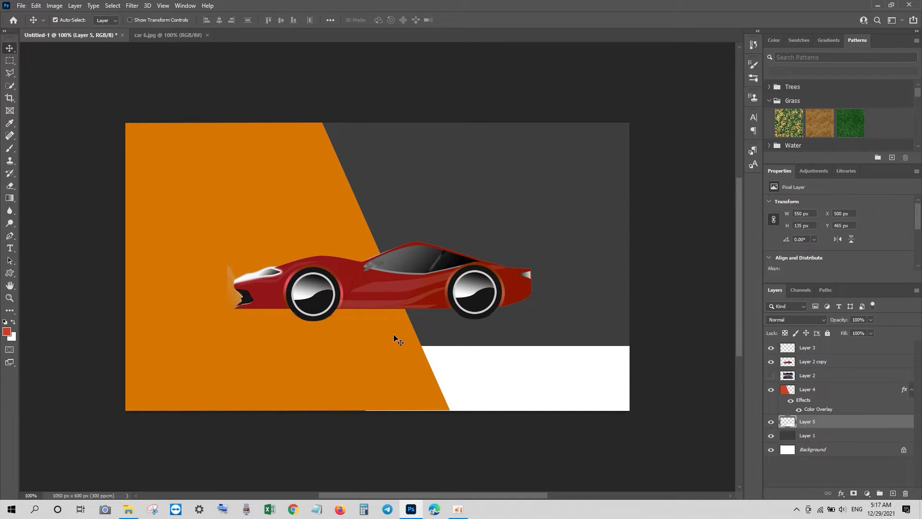
pyautogui.click(10, 272)
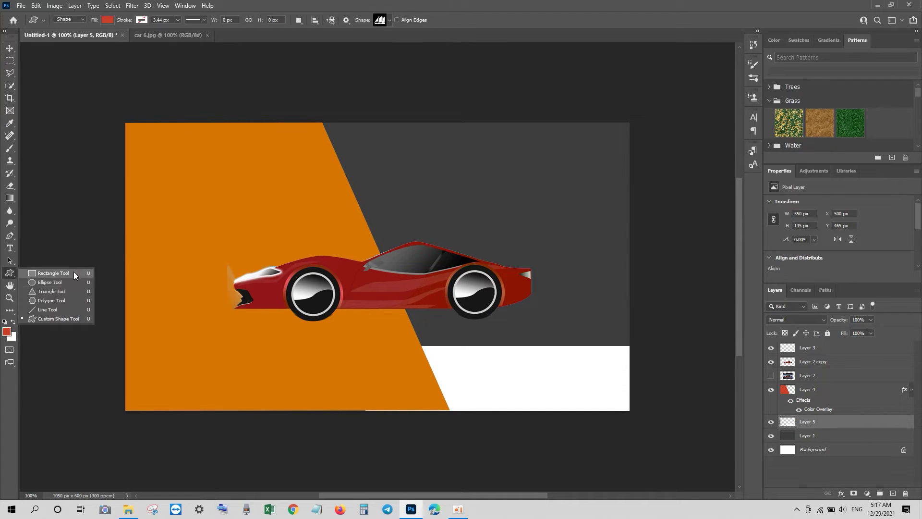
pyautogui.click(65, 280)
pyautogui.moveTo(272, 355); pyautogui.dragTo(375, 378)
pyautogui.hotkey('ctrl', 'z')
# Draw a round-ended bar of about 183 × 30 px below the car with the Polygon tool and colour it white.
pyautogui.click(10, 272)
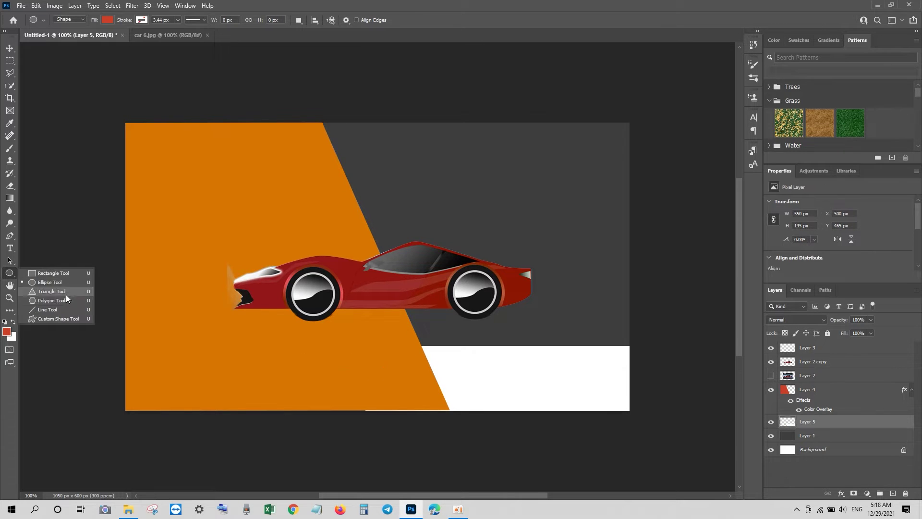
pyautogui.click(65, 295)
pyautogui.moveTo(281, 362); pyautogui.dragTo(368, 375)
pyautogui.press('v')
pyautogui.doubleClick(788, 422)
pyautogui.moveTo(663, 216); pyautogui.dragTo(604, 198)
pyautogui.click(823, 194)
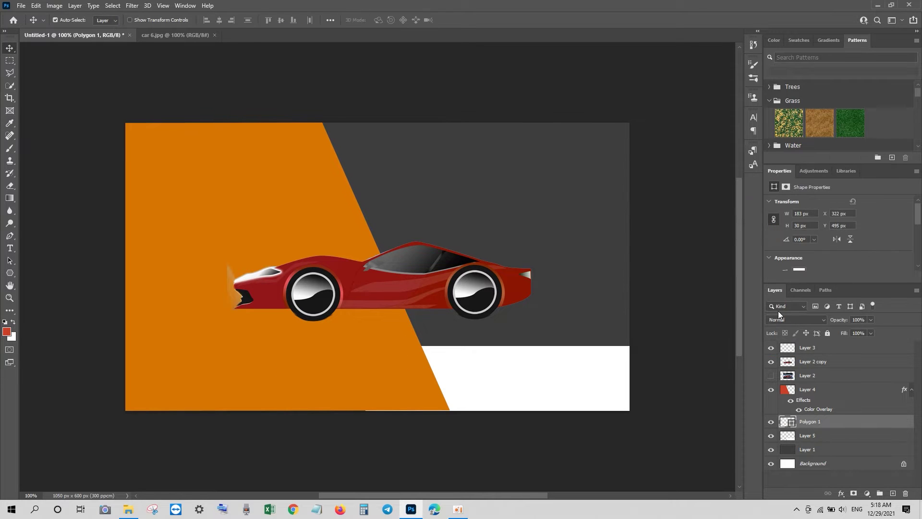
# Bring the white bar above the orange shape and duplicate it into four rows staggered along the slanted edge beneath the car.
pyautogui.hotkey('ctrl', ']')
pyautogui.hotkey('ctrl', ']')
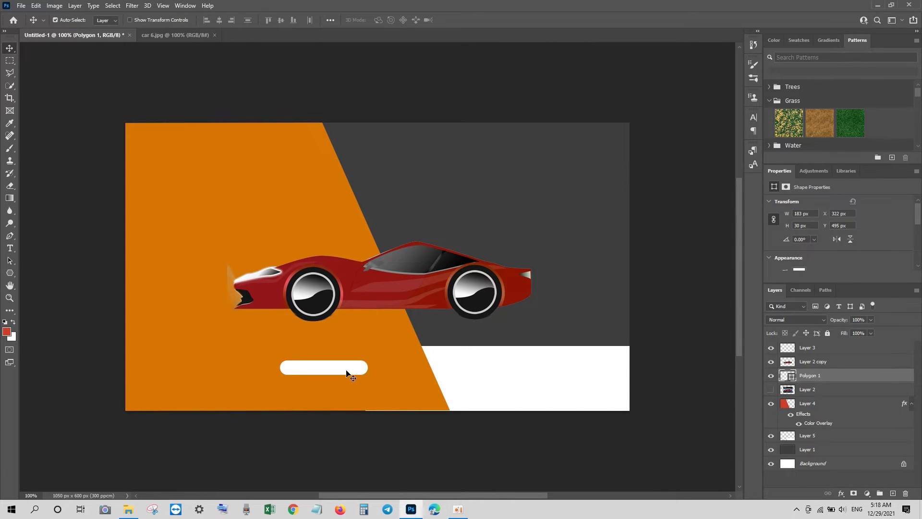
pyautogui.moveTo(347, 372); pyautogui.dragTo(410, 394)
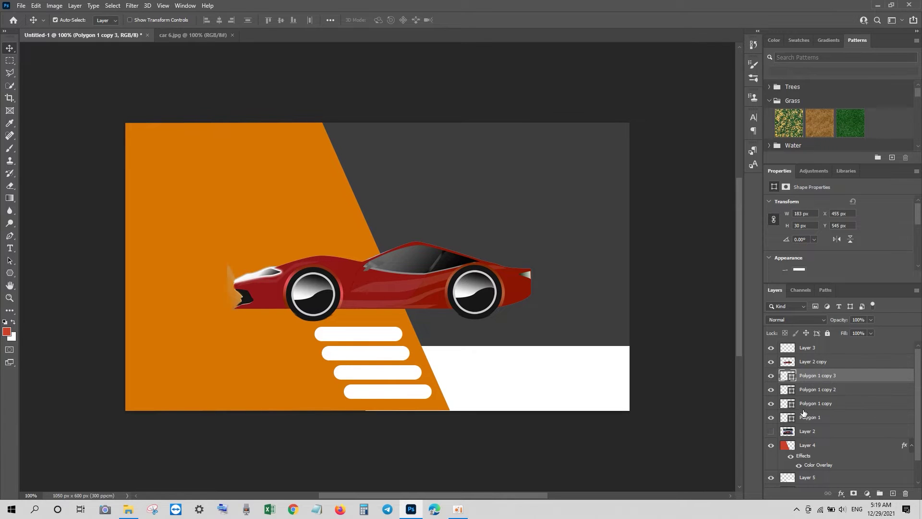
# Merge the four white bar layers into one and rasterize the merged layer.
pyautogui.keyDown('shift'); pyautogui.click(819, 418); pyautogui.keyUp('shift')
pyautogui.hotkey('ctrl', 'e')
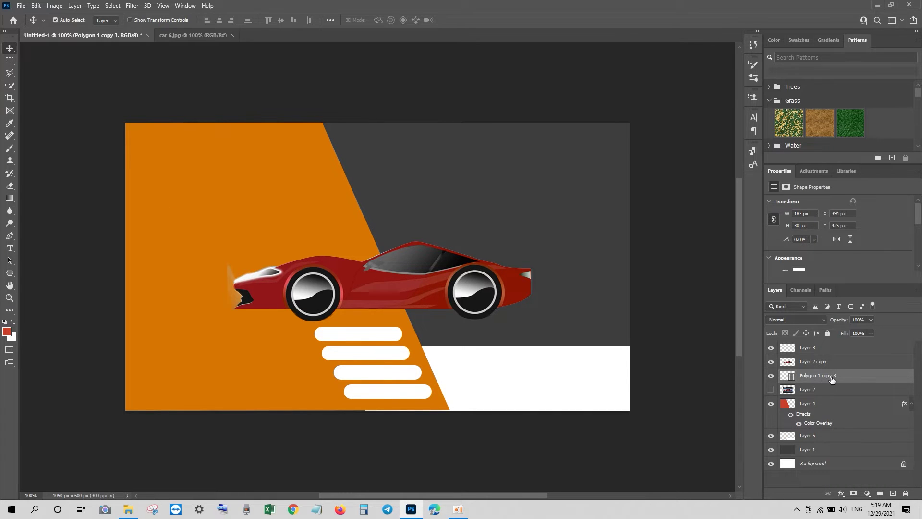
pyautogui.rightClick(831, 380)
pyautogui.click(720, 295)
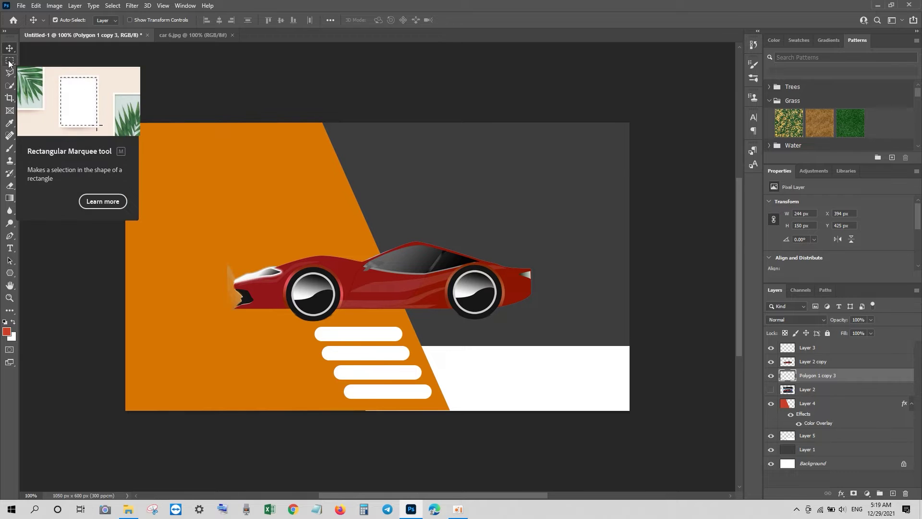
# Cut the left ends off the white bars along a slanted line, using a closed Pen path turned into a selection, and deselect.
pyautogui.rightClick(10, 236)
pyautogui.click(46, 234)
pyautogui.click(288, 324)
pyautogui.click(348, 321)
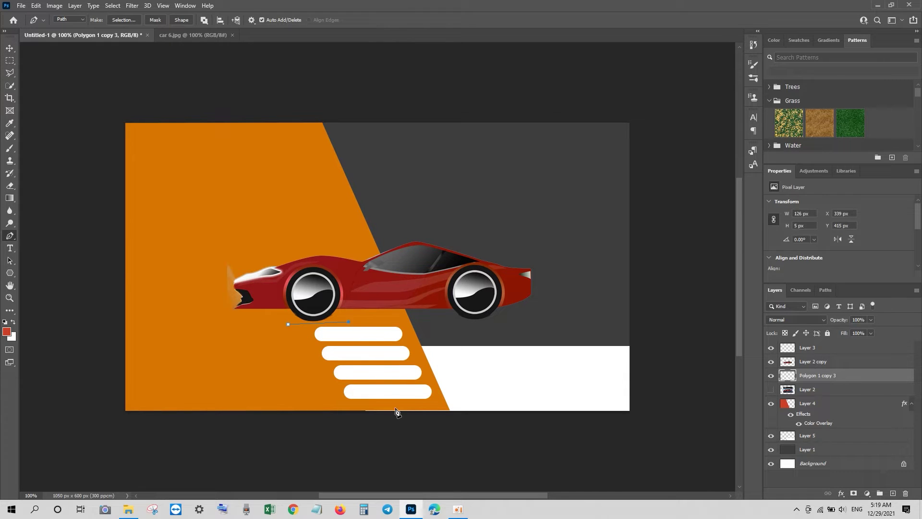
pyautogui.click(396, 412)
pyautogui.click(300, 417)
pyautogui.click(288, 324)
pyautogui.hotkey('ctrl', 'Return')
pyautogui.press('Delete')
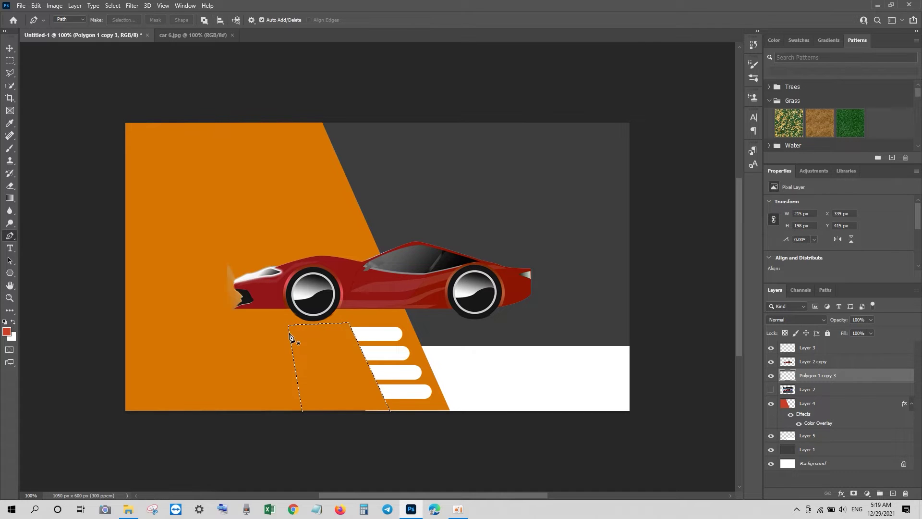
pyautogui.hotkey('ctrl', 'd')
# Duplicate the trimmed bars, flip the copy horizontally and place it to the left as a mirror image.
pyautogui.press('v')
pyautogui.hotkey('ctrl', 'j')
pyautogui.hotkey('ctrl', 't')
pyautogui.moveTo(409, 351); pyautogui.dragTo(331, 368)
pyautogui.rightClick(380, 354)
pyautogui.click(409, 346)
pyautogui.press('Return')
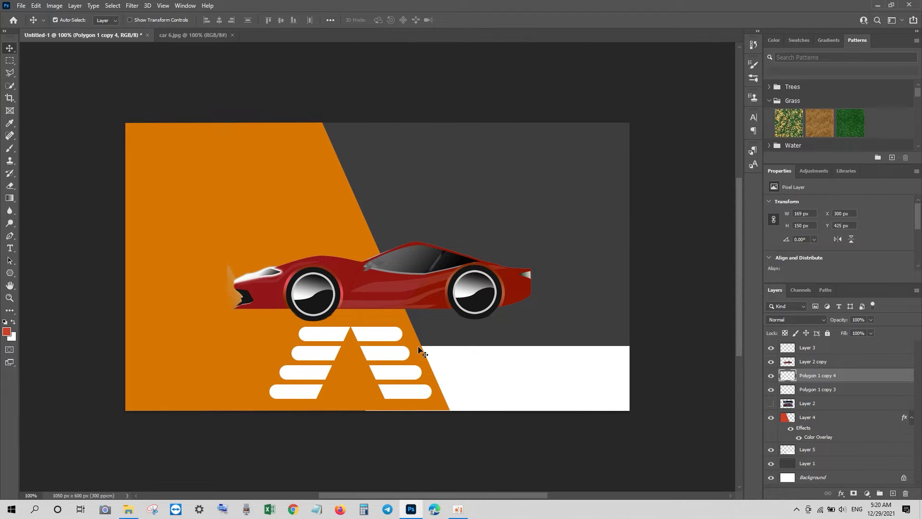
# Select the mirrored bars' pixels, fill them with dark grey #595959 and deselect.
pyautogui.keyDown('ctrl'); pyautogui.click(791, 377); pyautogui.keyUp('ctrl')
pyautogui.click(6, 331)
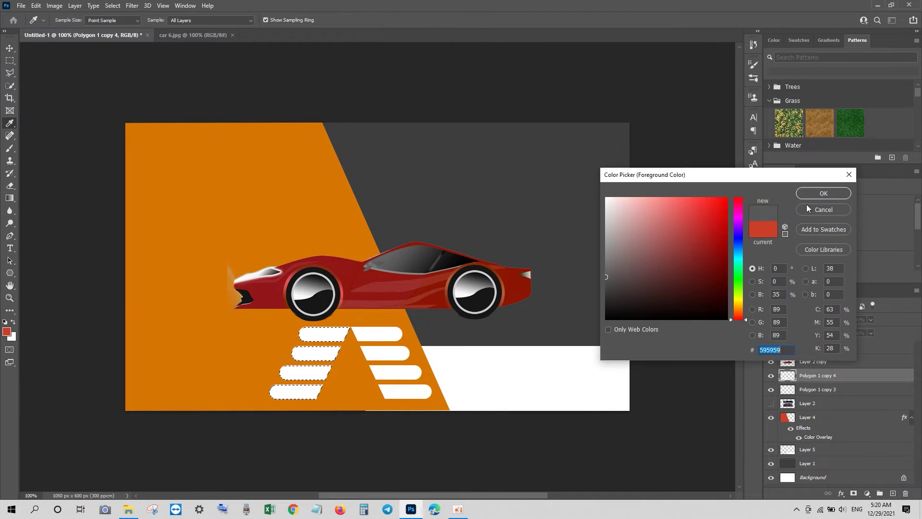
pyautogui.click(823, 191)
pyautogui.click(15, 322)
pyautogui.hotkey('ctrl', 'BackSpace')
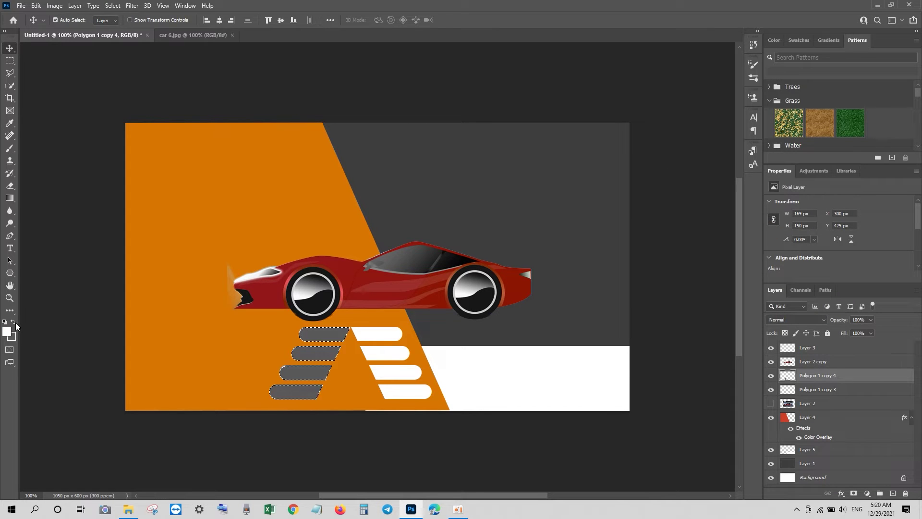
pyautogui.hotkey('ctrl', 'd')
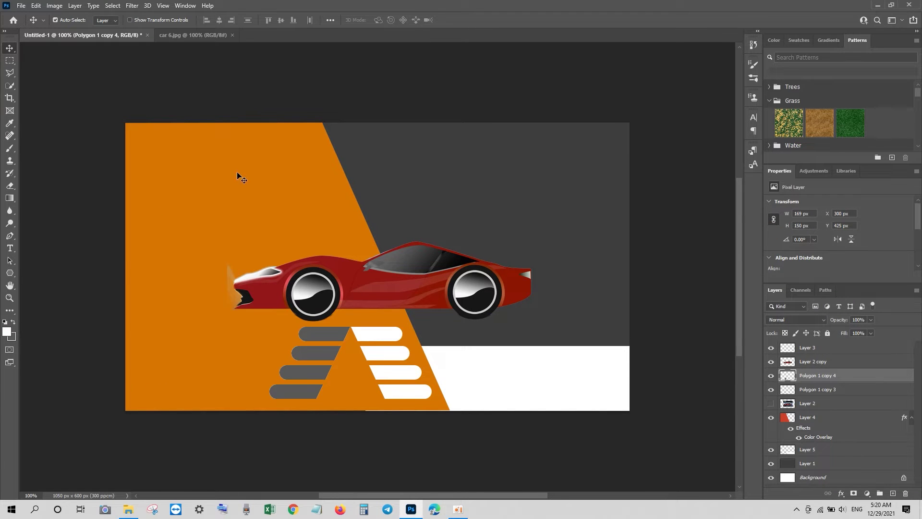
# Select the dark grey background layer and choose the Soft Round brush for painting.
pyautogui.click(812, 463)
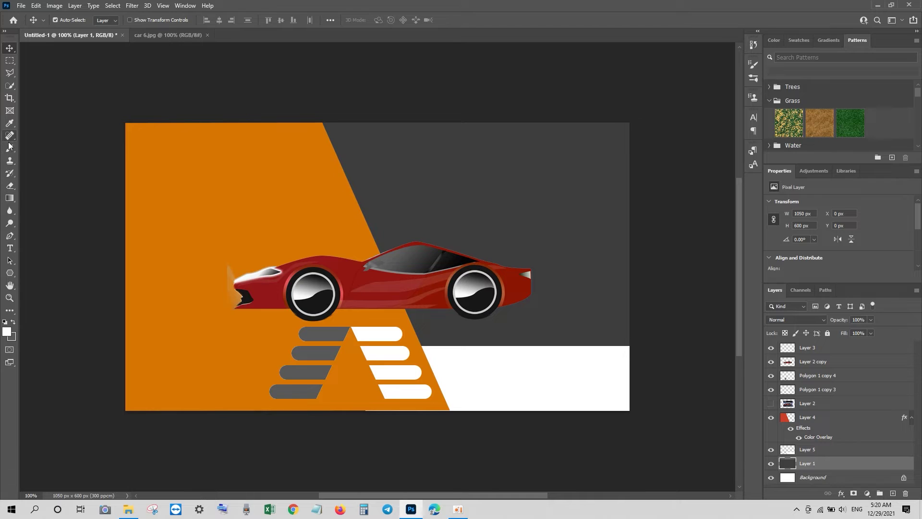
pyautogui.click(10, 148)
pyautogui.click(70, 20)
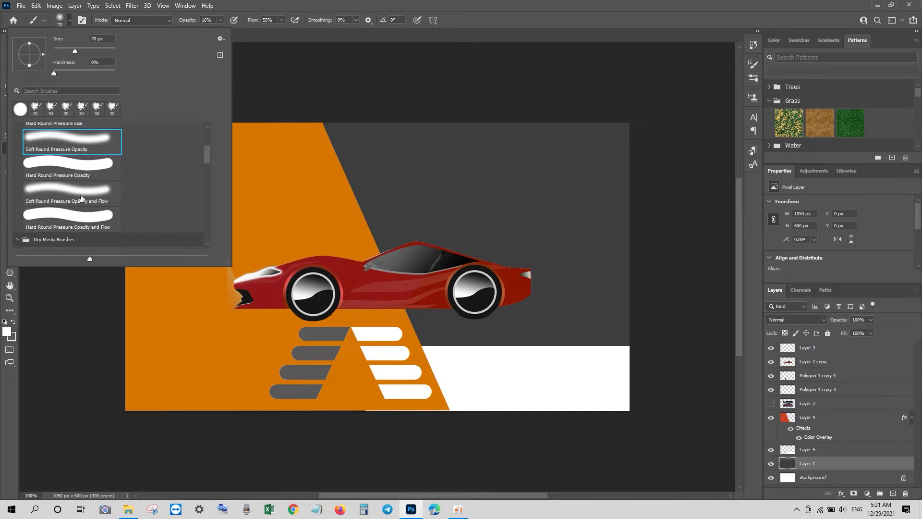
pyautogui.scroll(5, 68, 192)
pyautogui.click(68, 193)
pyautogui.click(72, 152)
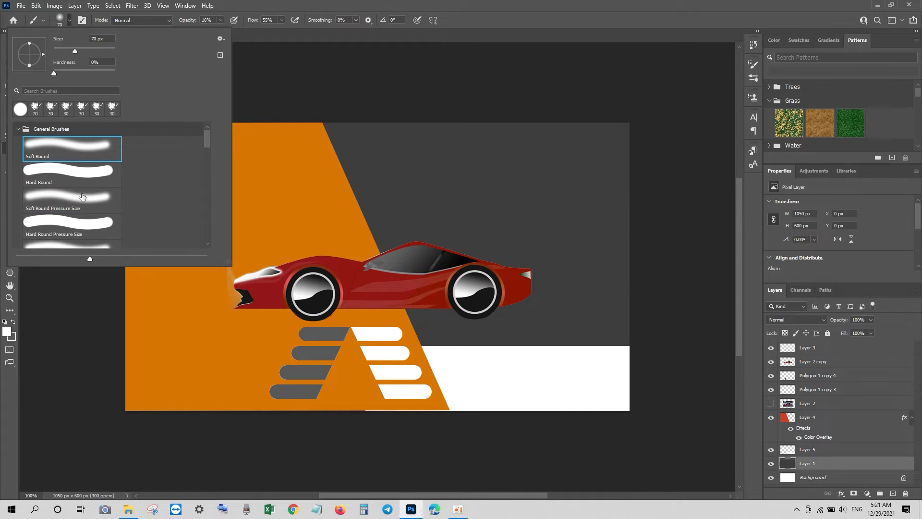
pyautogui.click(80, 195)
pyautogui.click(184, 23)
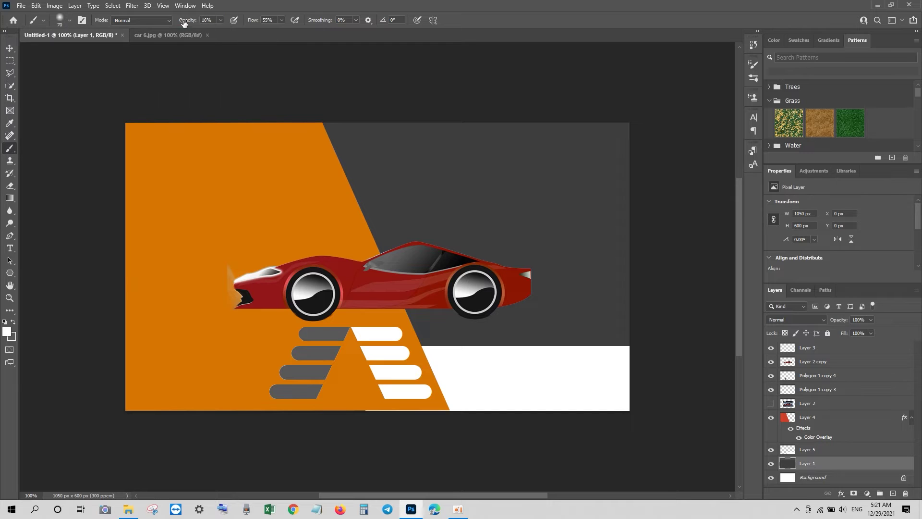
# Paint a white glow behind the car's roof on a new layer with a 500 px brush at 100% opacity, and set the layer's opacity to 50%.
pyautogui.press(']')
pyautogui.press(']')
pyautogui.press(']')
pyautogui.press(']')
pyautogui.press(']')
pyautogui.press(']')
pyautogui.press(']')
pyautogui.press(']')
pyautogui.press(']')
pyautogui.press(']')
pyautogui.press(']')
pyautogui.hotkey('ctrl', 'shift', 'alt', 'n')
pyautogui.click(424, 239)
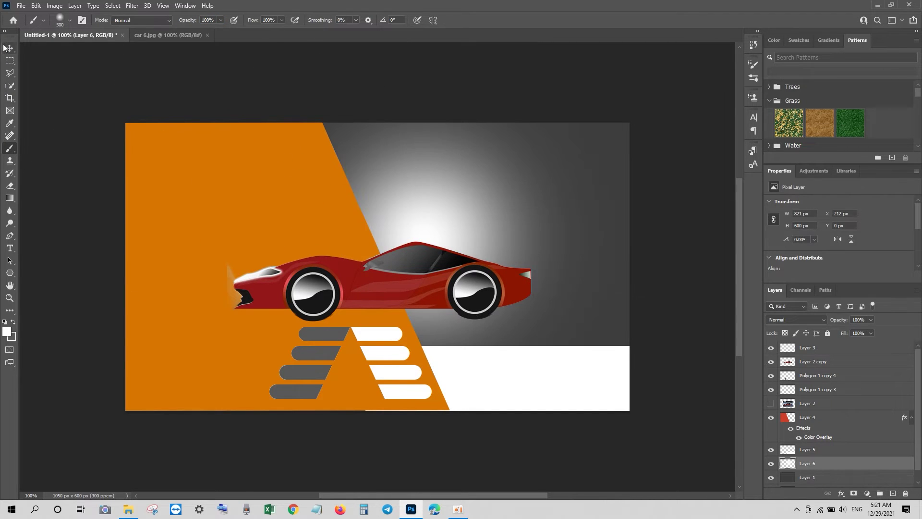
pyautogui.press('v')
pyautogui.press('5')
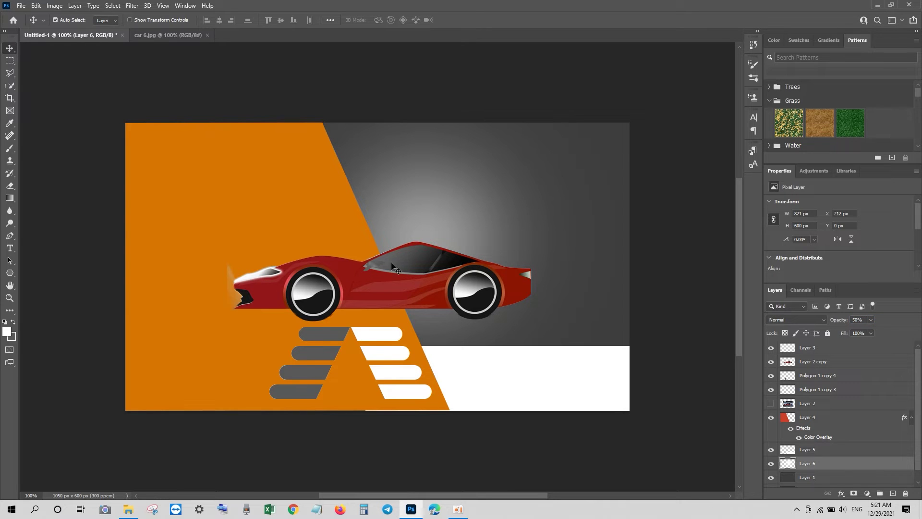
# Duplicate the glow, scale it down to about 571 × 418 px behind the car's front and bring it above the orange shape.
pyautogui.hotkey('ctrl', 'j')
pyautogui.hotkey('ctrl', 't')
pyautogui.moveTo(456, 238); pyautogui.dragTo(319, 243)
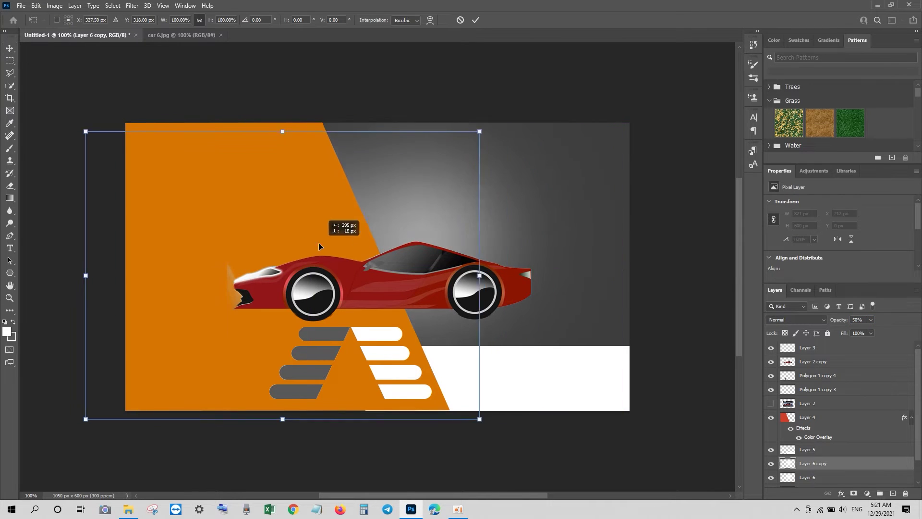
pyautogui.moveTo(479, 129); pyautogui.dragTo(390, 188)
pyautogui.press('Return')
pyautogui.hotkey('ctrl', ']')
pyautogui.hotkey('ctrl', ']')
pyautogui.hotkey('ctrl', ']')
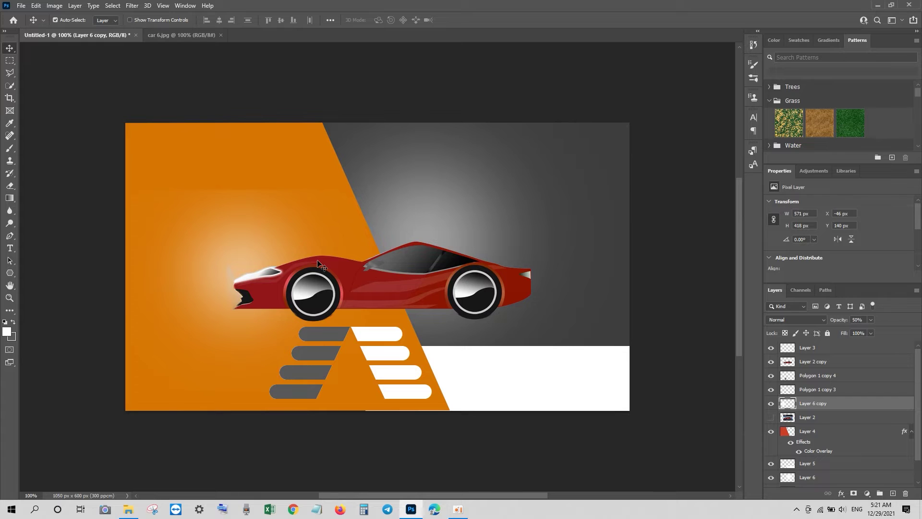
# Enlarge the copied glow to about 787 × 576 px, reposition it over the orange area and set its opacity to 43%.
pyautogui.hotkey('ctrl', 't')
pyautogui.moveTo(376, 190); pyautogui.dragTo(375, 140)
pyautogui.moveTo(327, 197); pyautogui.dragTo(323, 203)
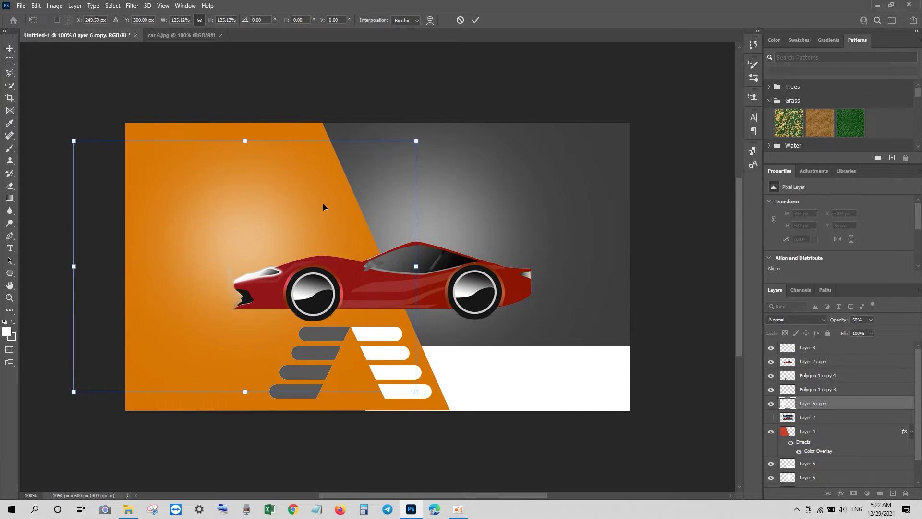
pyautogui.moveTo(417, 141); pyautogui.dragTo(451, 116)
pyautogui.moveTo(387, 164); pyautogui.dragTo(367, 175)
pyautogui.press('Return')
pyautogui.moveTo(843, 321); pyautogui.dragTo(836, 321)
# Open map.png and qr.png from the Documents folder and place the QR code on the card's orange area.
pyautogui.hotkey('ctrl', 'o')
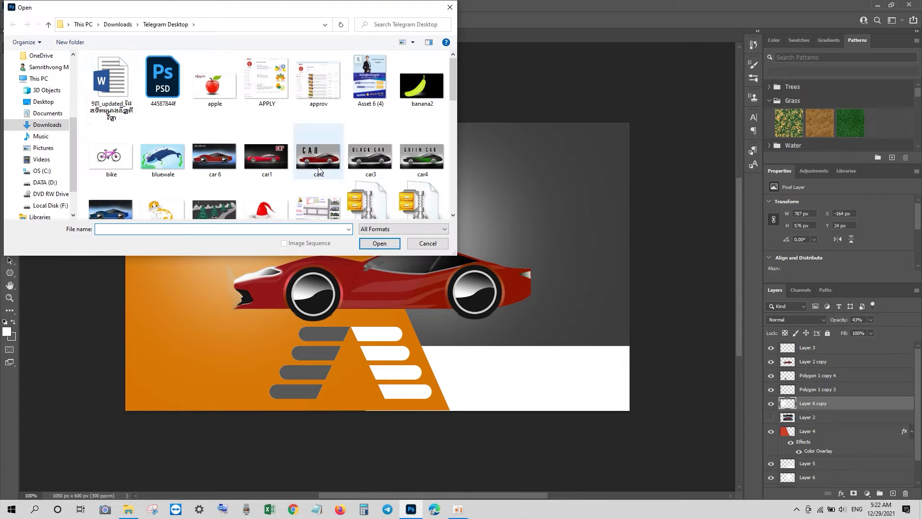
pyautogui.click(47, 114)
pyautogui.scroll(-5, 302, 180)
pyautogui.scroll(-3, 301, 180)
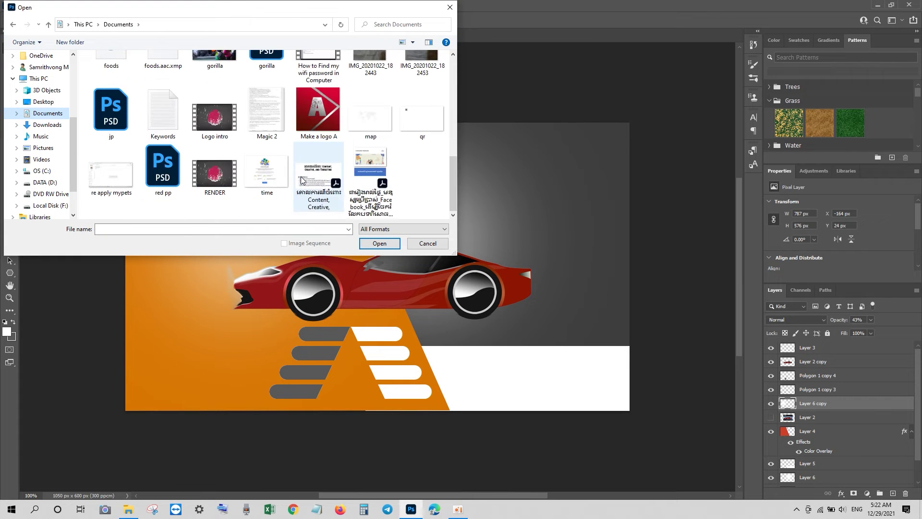
pyautogui.click(365, 123)
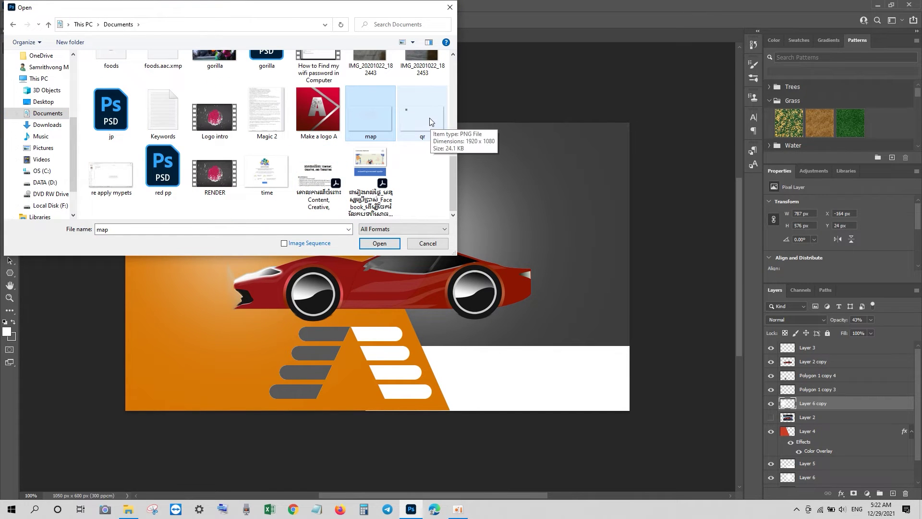
pyautogui.keyDown('ctrl'); pyautogui.click(429, 119); pyautogui.keyUp('ctrl')
pyautogui.click(379, 243)
pyautogui.moveTo(72, 35); pyautogui.dragTo(192, 183)
# Select a square of about 114 × 114 px near the card's upper-right corner, fill it white on a new layer and deselect.
pyautogui.press('m')
pyautogui.moveTo(560, 136); pyautogui.dragTo(610, 187)
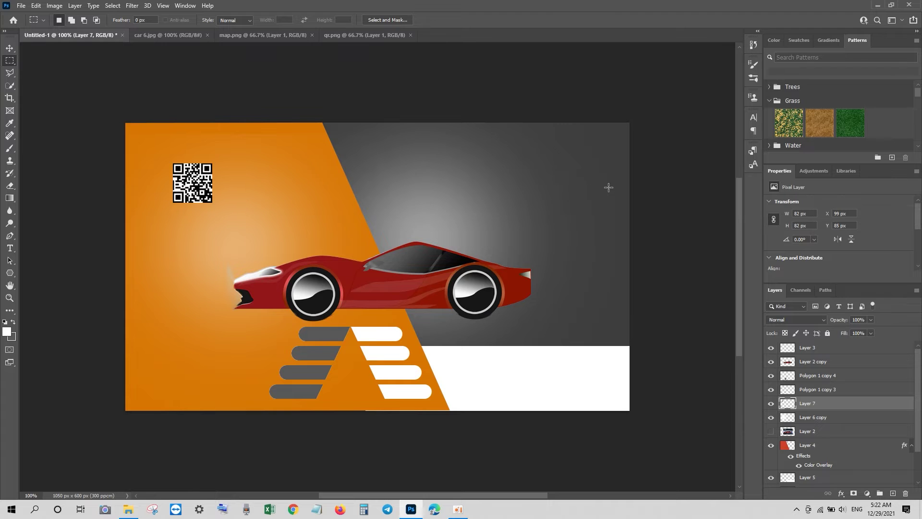
pyautogui.moveTo(539, 143); pyautogui.dragTo(610, 197)
pyautogui.click(892, 493)
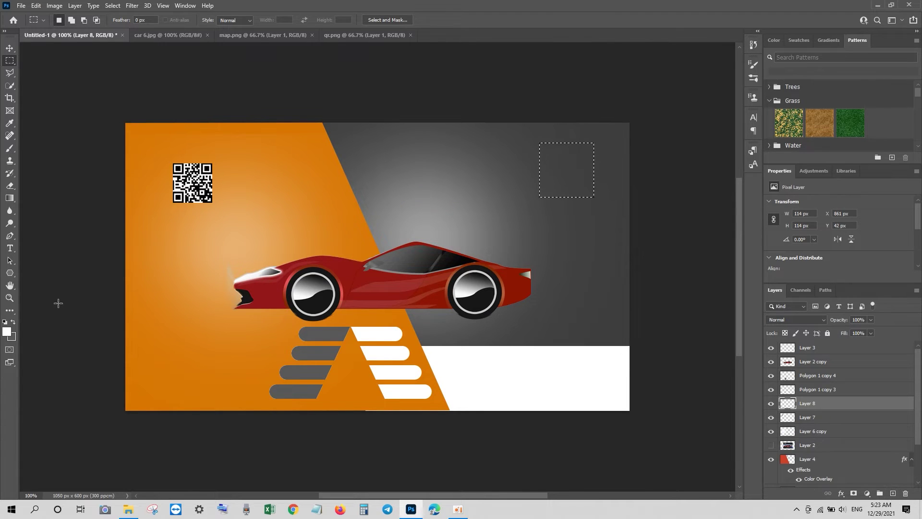
pyautogui.click(13, 322)
pyautogui.hotkey('ctrl', 'BackSpace')
pyautogui.press('v')
pyautogui.hotkey('ctrl', 'd')
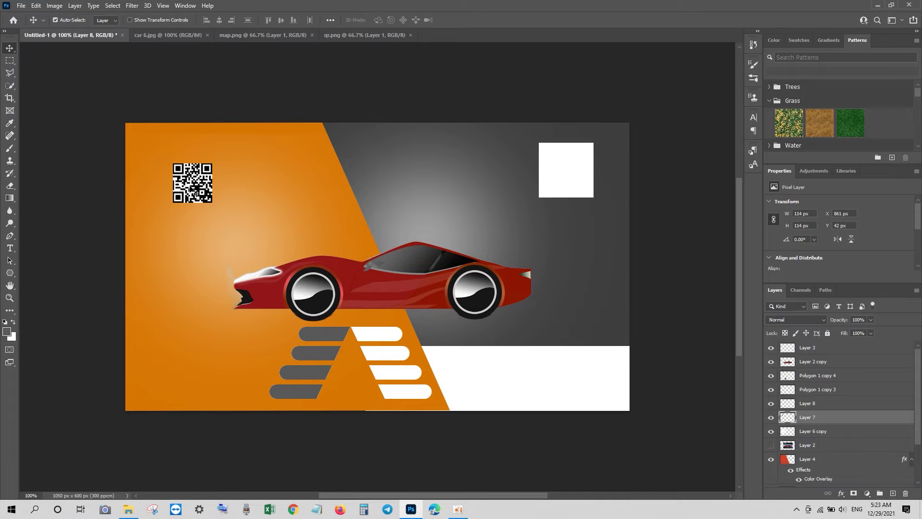
# Move the QR code onto the white square, bring it forward and enlarge it to about 98 × 98 px within the square.
pyautogui.moveTo(193, 182); pyautogui.dragTo(569, 175)
pyautogui.hotkey('ctrl', ']')
pyautogui.hotkey('ctrl', ']')
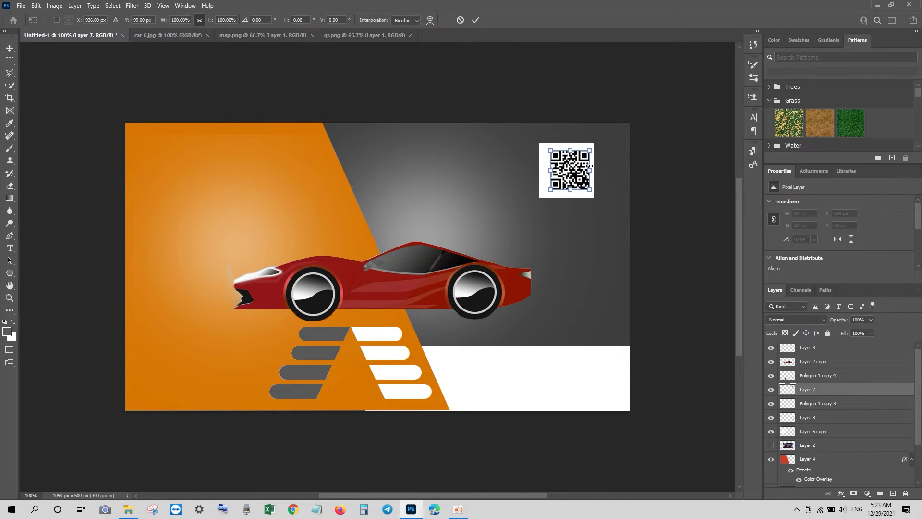
pyautogui.moveTo(590, 150); pyautogui.dragTo(591, 144)
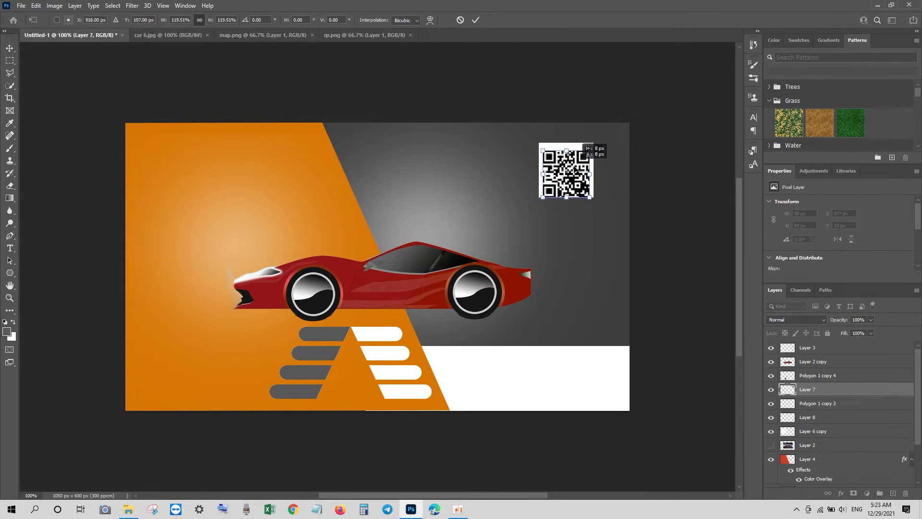
pyautogui.press('Return')
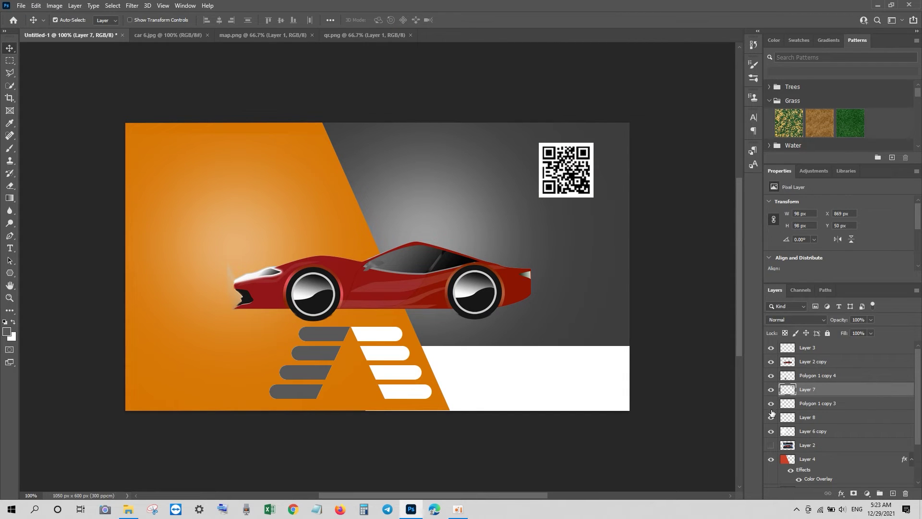
# Stack the white square directly beneath the QR code, then scale both together to about 85 × 85 px nearer the card's upper-right corner.
pyautogui.moveTo(798, 417); pyautogui.dragTo(812, 400)
pyautogui.click(810, 394)
pyautogui.keyDown('ctrl'); pyautogui.click(806, 402); pyautogui.keyUp('ctrl')
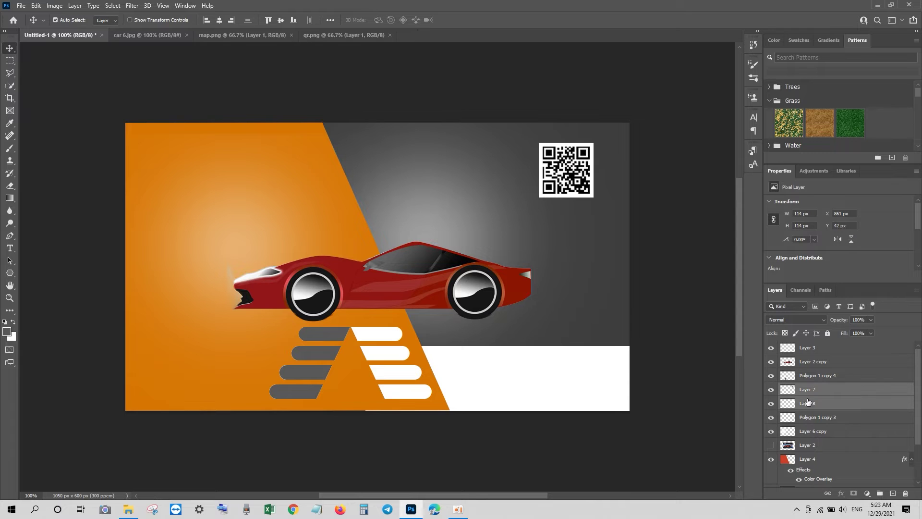
pyautogui.hotkey('ctrl', 't')
pyautogui.moveTo(594, 143); pyautogui.dragTo(588, 158)
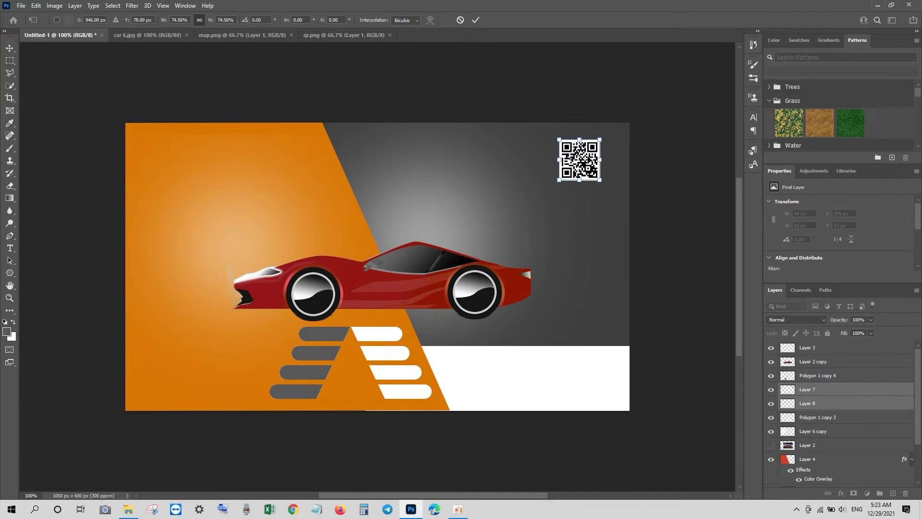
pyautogui.press('Return')
# Place the dotted world map from map.png on the card behind the car, spanning the orange and grey areas.
pyautogui.click(21, 6)
pyautogui.click(29, 25)
pyautogui.scroll(-5, 266, 176)
pyautogui.click(426, 243)
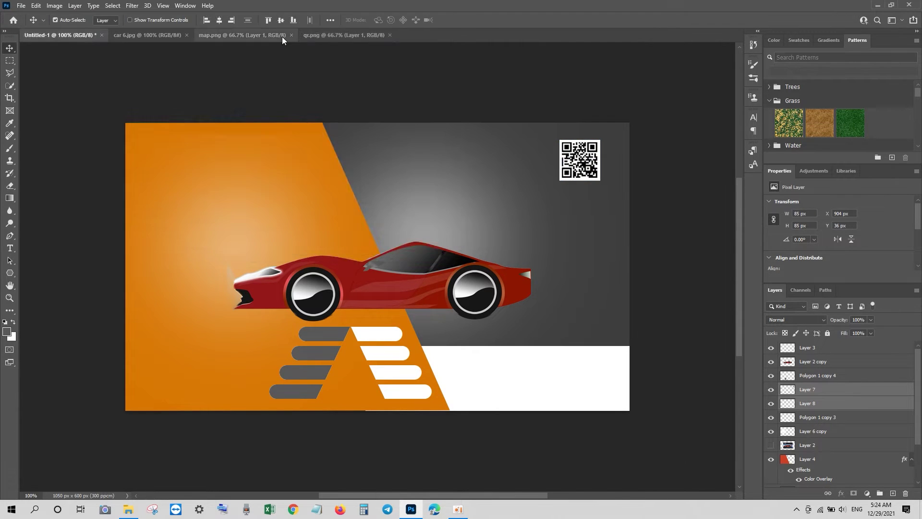
pyautogui.click(280, 36)
pyautogui.moveTo(390, 198); pyautogui.dragTo(391, 233)
# Identify the world map's layer by toggling its visibility and rename it "map".
pyautogui.click(461, 210)
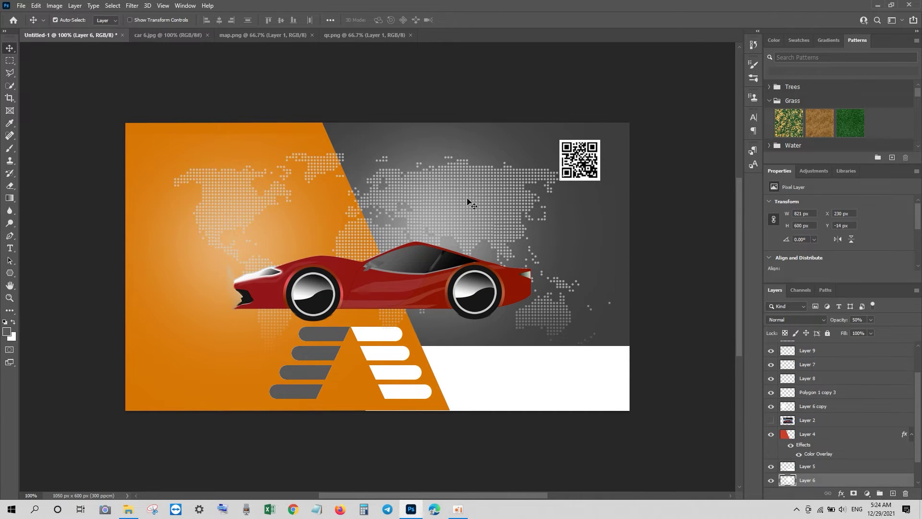
pyautogui.scroll(-2, 840, 438)
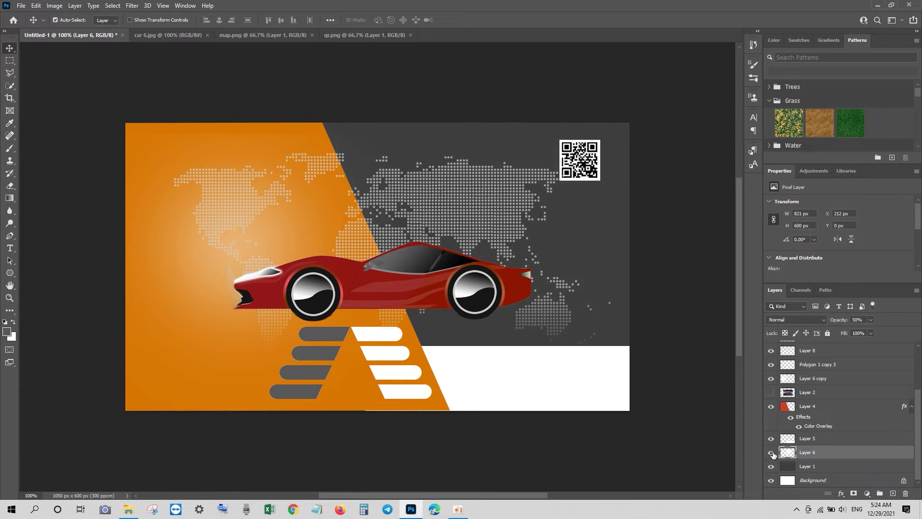
pyautogui.scroll(3, 772, 440)
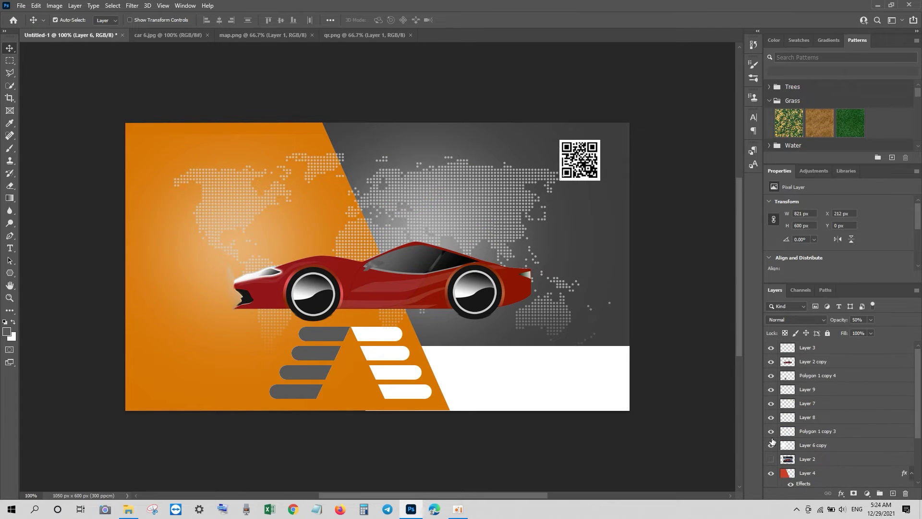
pyautogui.doubleClick(772, 389)
pyautogui.doubleClick(808, 389)
pyautogui.write('map')
pyautogui.press('Return')
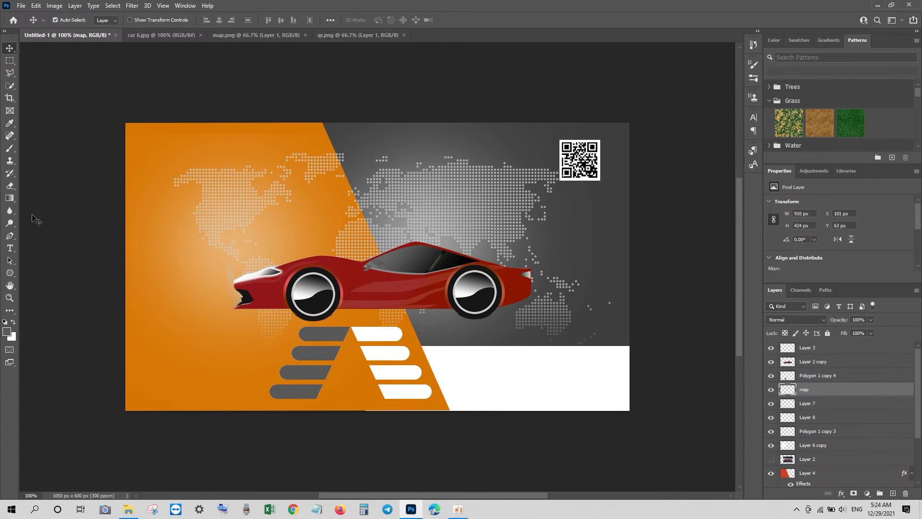
# Paint a soft black spot behind the car's front wheel on a new layer with a 500 px brush.
pyautogui.click(9, 148)
pyautogui.click(6, 332)
pyautogui.click(823, 192)
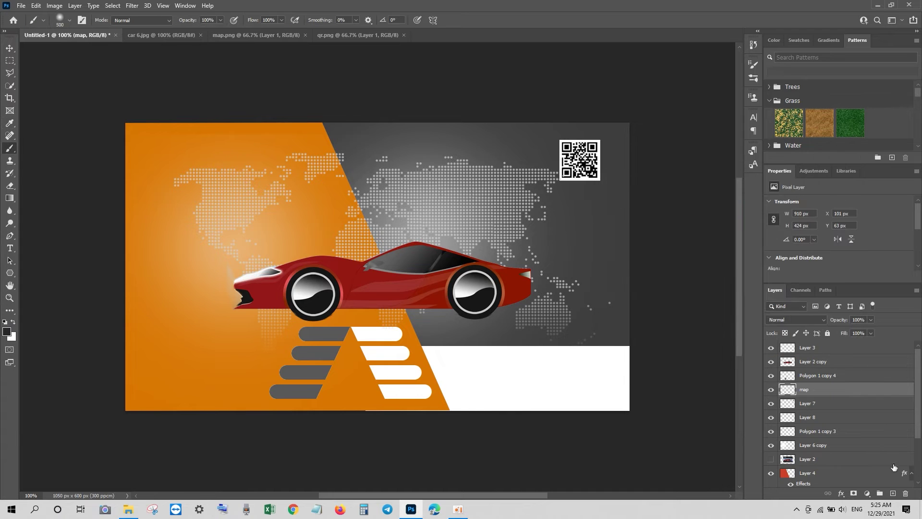
pyautogui.click(893, 493)
pyautogui.click(327, 289)
pyautogui.click(327, 289)
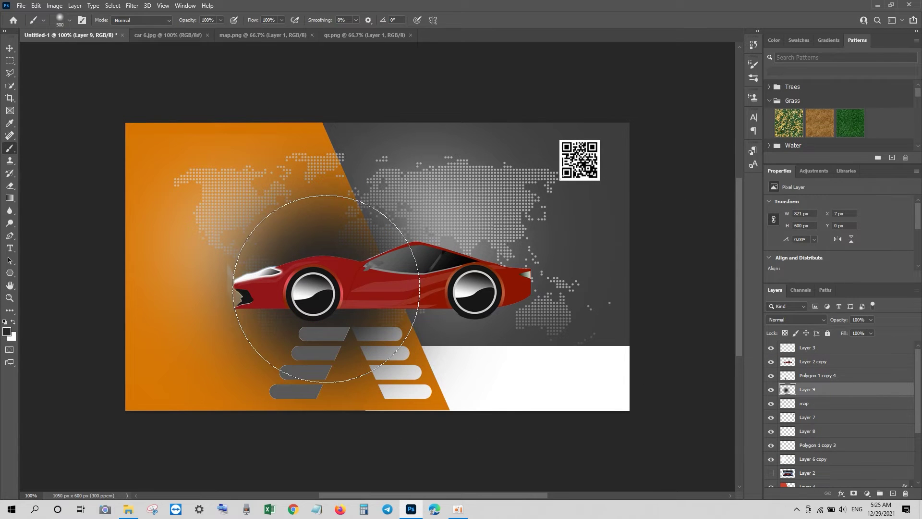
# Flatten and stretch the black spot into a ground shadow of about 1390 × 41 px beneath the car's wheels.
pyautogui.hotkey('ctrl', 't')
pyautogui.moveTo(325, 122); pyautogui.dragTo(351, 322)
pyautogui.moveTo(532, 311); pyautogui.dragTo(725, 311)
pyautogui.moveTo(138, 311); pyautogui.dragTo(47, 310)
pyautogui.moveTo(386, 294); pyautogui.dragTo(392, 325)
pyautogui.press('Return')
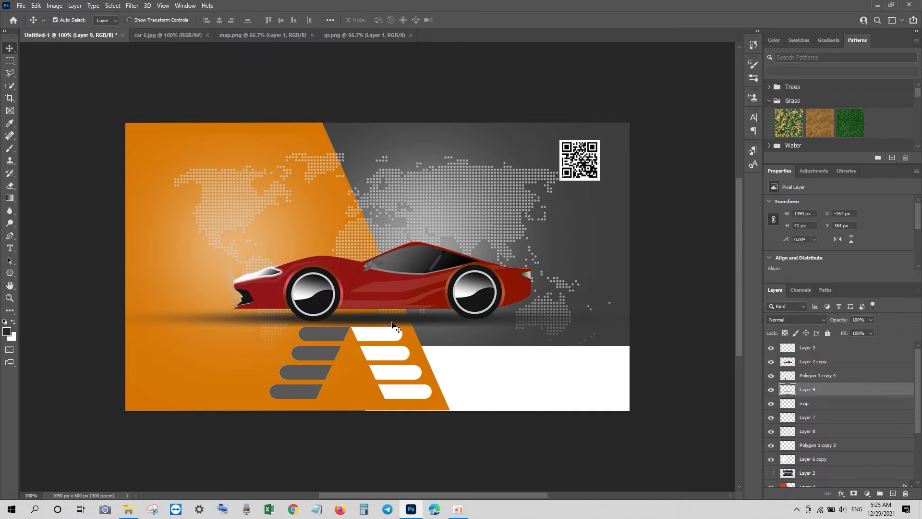
# Soften the shadow's lower edge and front end using a Soft Round eraser at 125 px and 45% opacity.
pyautogui.press('e')
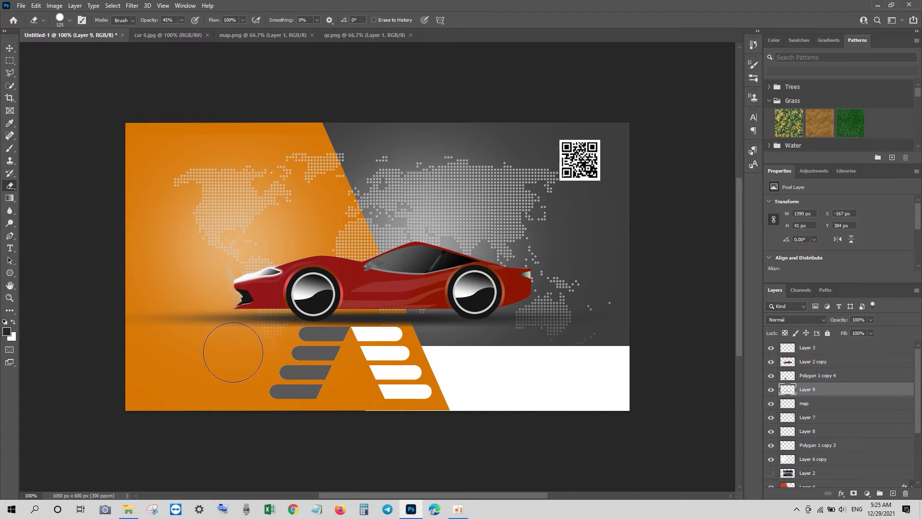
pyautogui.moveTo(233, 353); pyautogui.dragTo(306, 352)
pyautogui.hotkey('ctrl', 'z')
pyautogui.click(69, 20)
pyautogui.doubleClick(72, 150)
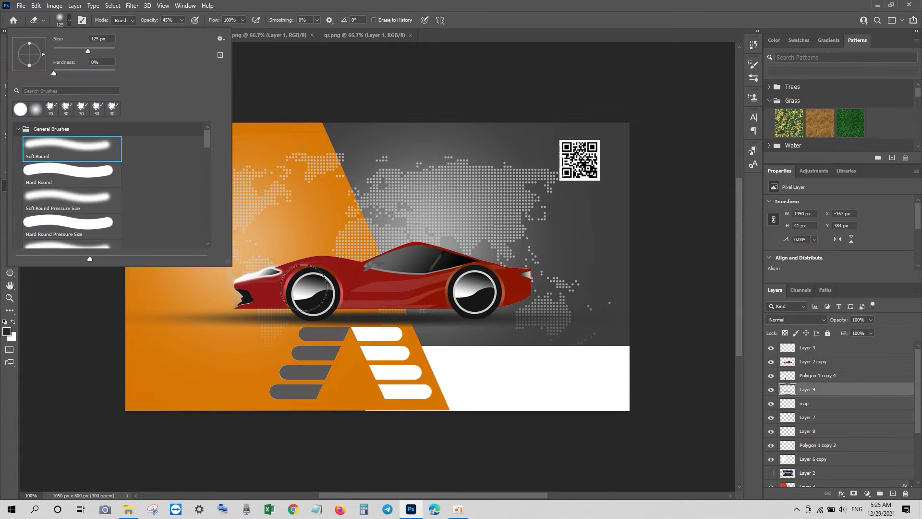
pyautogui.moveTo(208, 345); pyautogui.dragTo(429, 358)
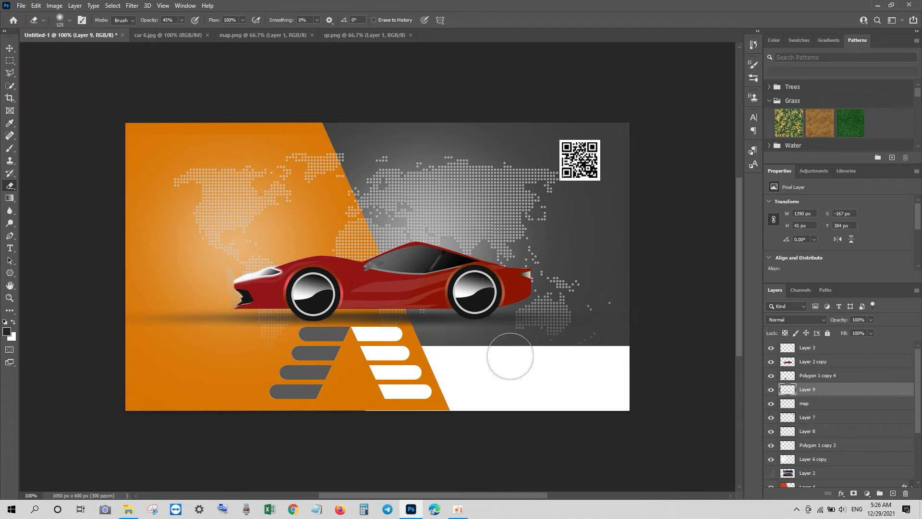
pyautogui.moveTo(206, 337)
pyautogui.mouseDown()
pyautogui.moveTo(151, 327)
pyautogui.moveTo(205, 301)
pyautogui.mouseUp()
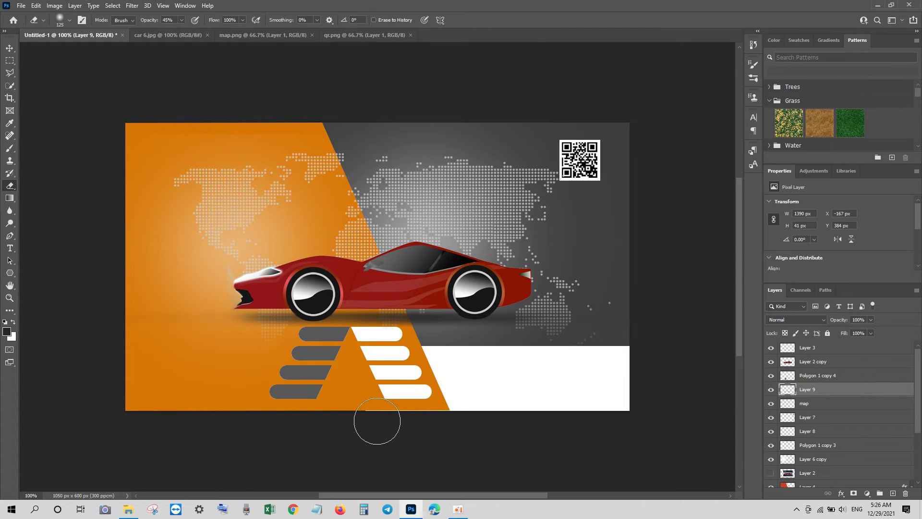
pyautogui.press('v')
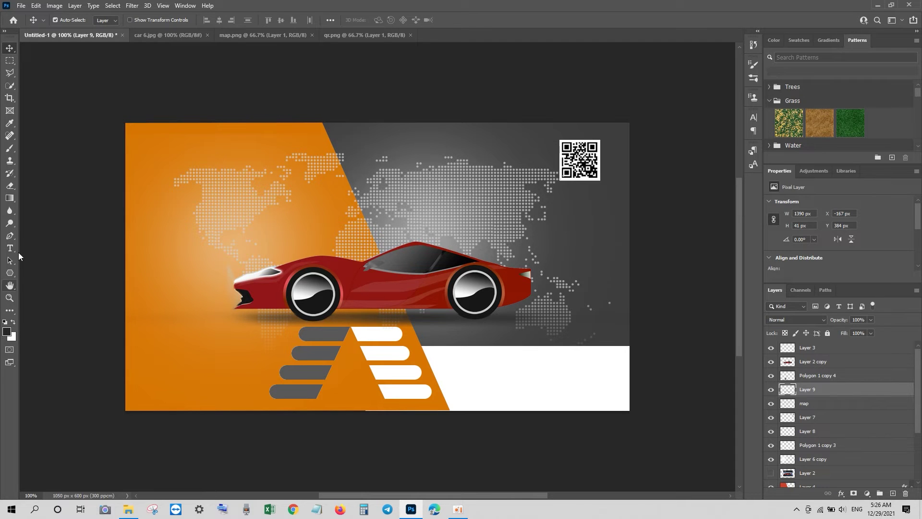
# Add the text "YOUR NAME" in Russo One at 3 pt on the white area at the card's lower right.
pyautogui.press('t')
pyautogui.click(473, 373)
pyautogui.moveTo(214, 24)
pyautogui.mouseDown()
pyautogui.moveTo(202, 25)
pyautogui.moveTo(224, 22)
pyautogui.mouseUp()
pyautogui.click(137, 21)
pyautogui.click(124, 57)
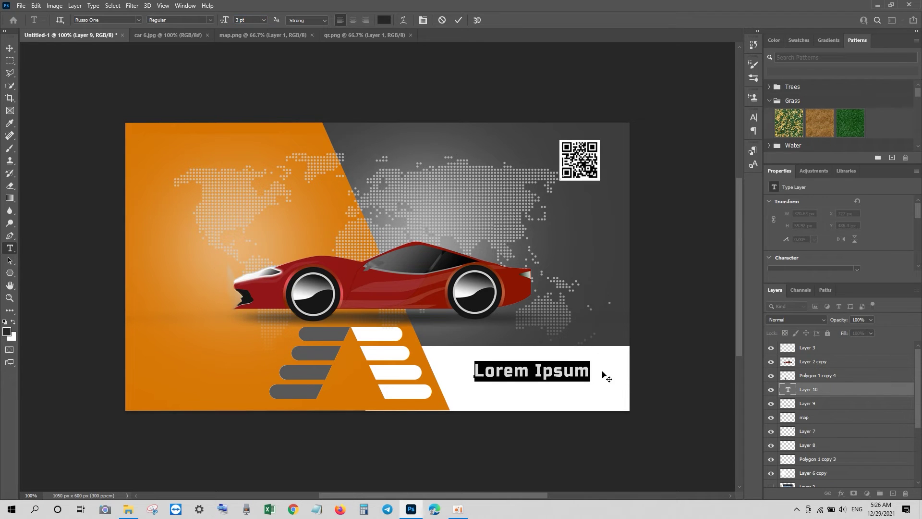
pyautogui.press('BackSpace')
pyautogui.write('YOUR NA')
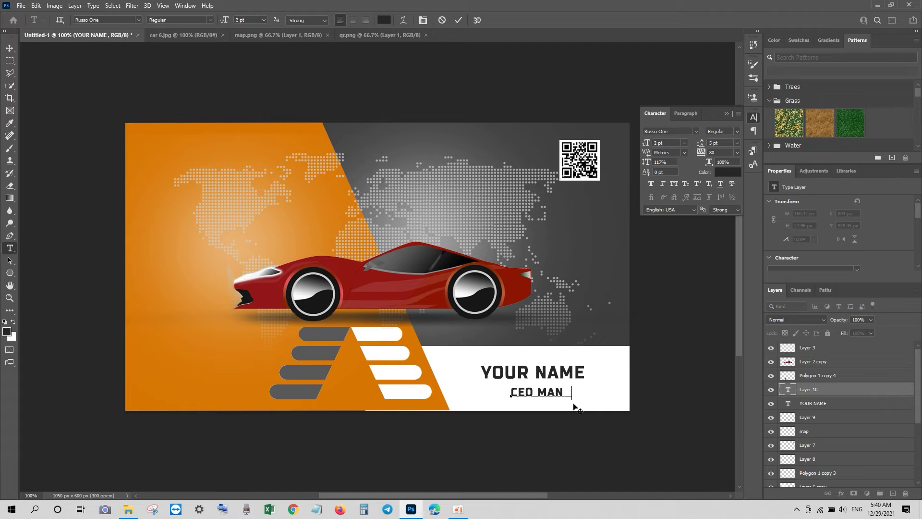
# Complete the job title below the name as "CEO MANAGER" and colour it with the card's orange (#d77704).
pyautogui.write('AGER')
pyautogui.hotkey('ctrl', 'a')
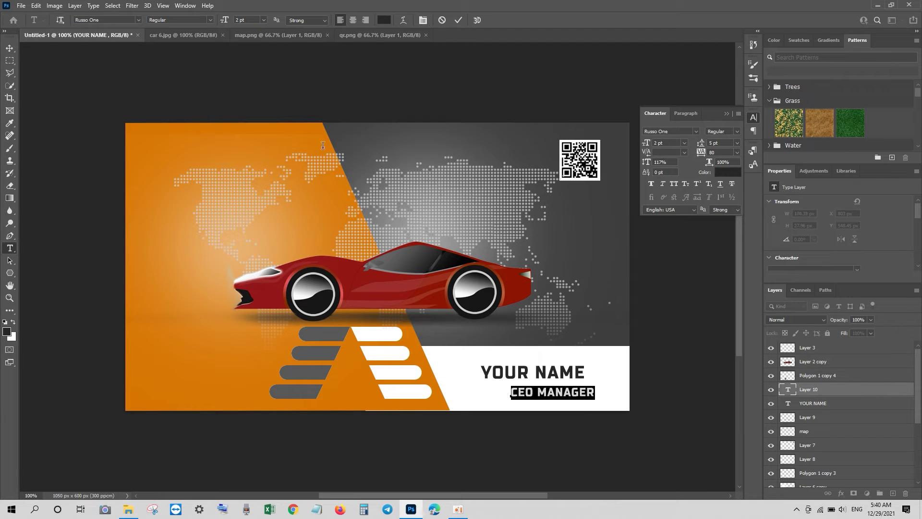
pyautogui.click(6, 331)
pyautogui.click(351, 372)
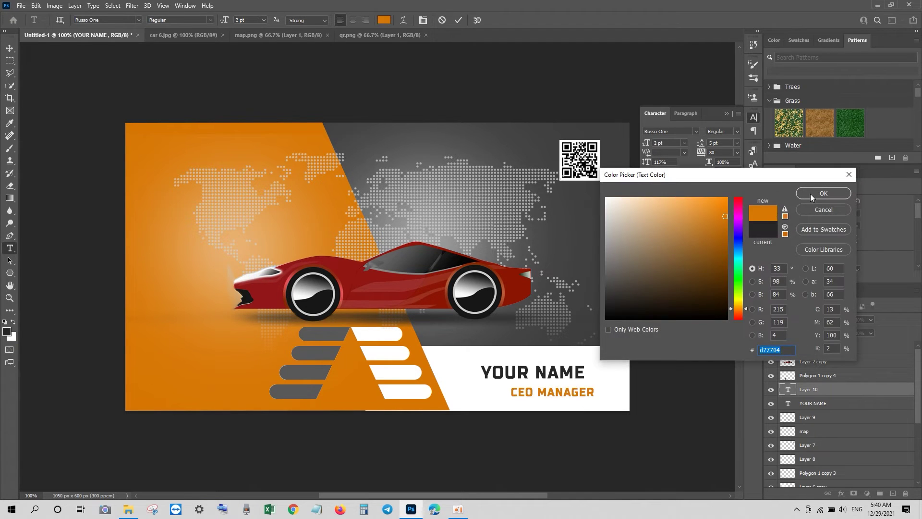
pyautogui.click(823, 193)
pyautogui.hotkey('ctrl', 'Return')
pyautogui.press('v')
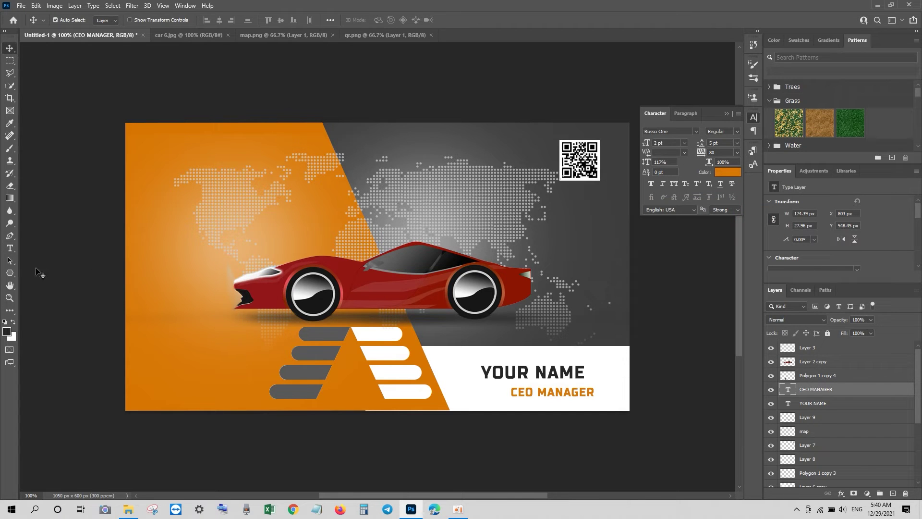
# Add the text "COMPANY NAME" at 7 pt across the upper part of the card.
pyautogui.click(9, 248)
pyautogui.click(161, 169)
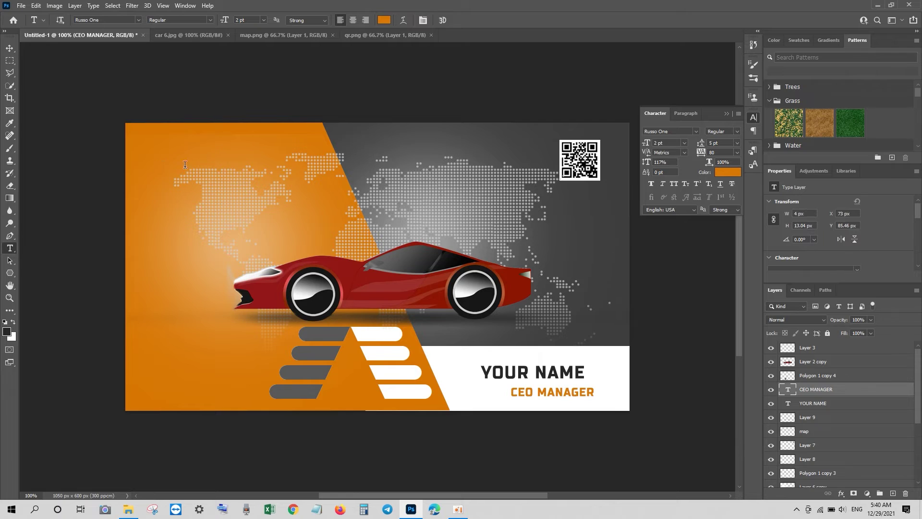
pyautogui.moveTo(224, 20); pyautogui.dragTo(226, 20)
pyautogui.write('COMPANY N')
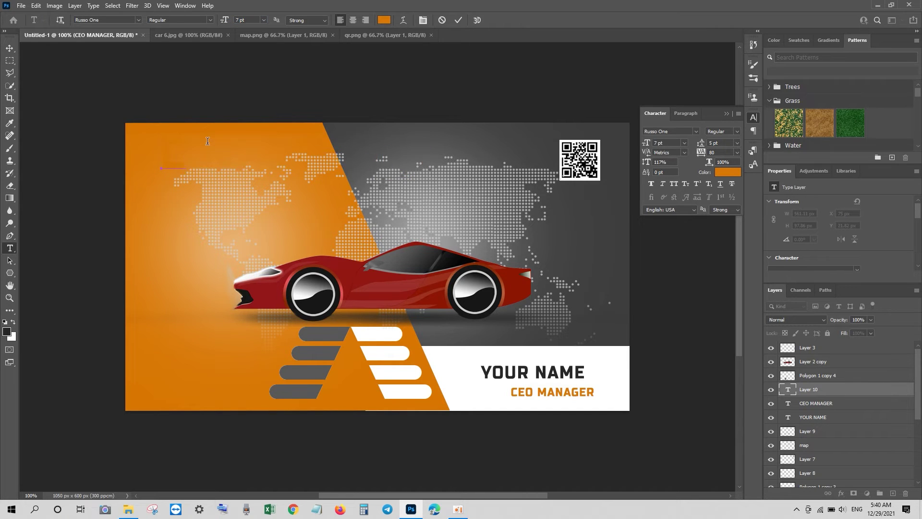
pyautogui.write('AME')
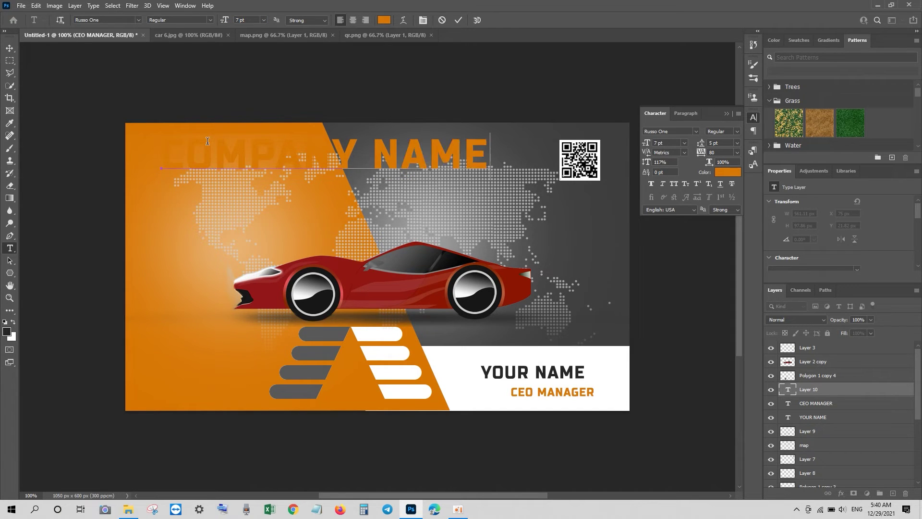
# Set the COMPANY NAME text to Haettenschweiler at 6 pt and move it closer to the card's upper-left corner.
pyautogui.moveTo(489, 154); pyautogui.dragTo(149, 153)
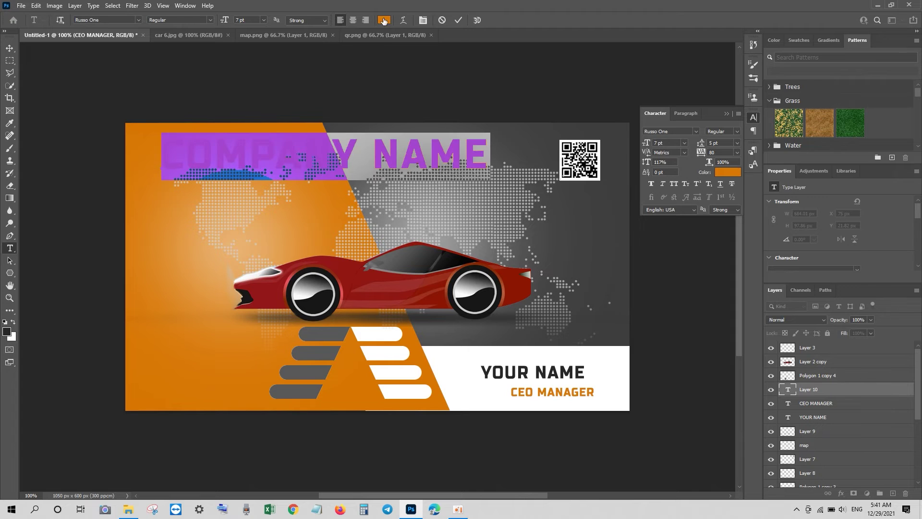
pyautogui.moveTo(223, 21); pyautogui.dragTo(217, 20)
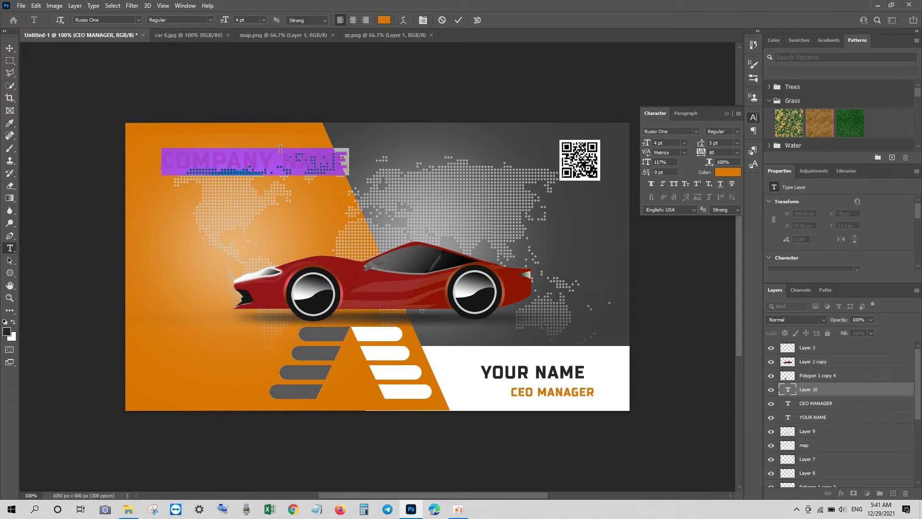
pyautogui.click(138, 19)
pyautogui.click(120, 73)
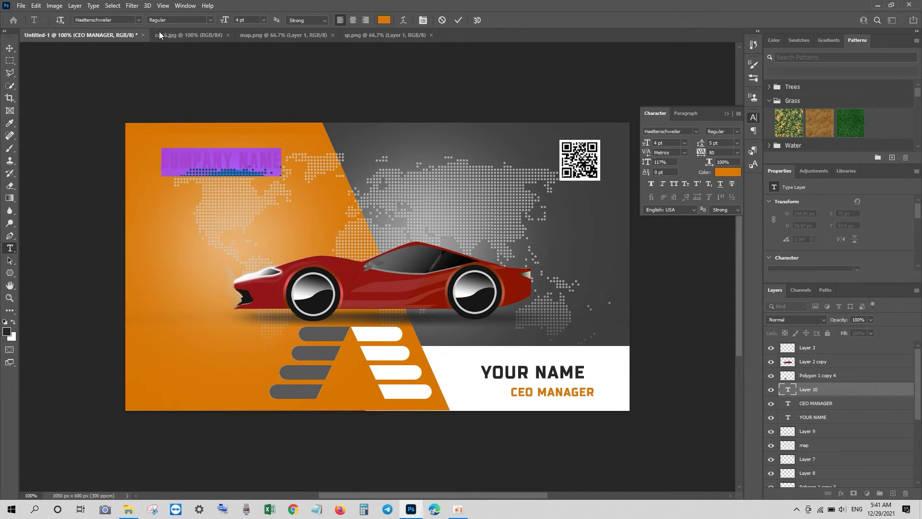
pyautogui.moveTo(225, 23); pyautogui.dragTo(225, 23)
pyautogui.click(263, 20)
pyautogui.click(257, 57)
pyautogui.click(263, 19)
pyautogui.click(249, 40)
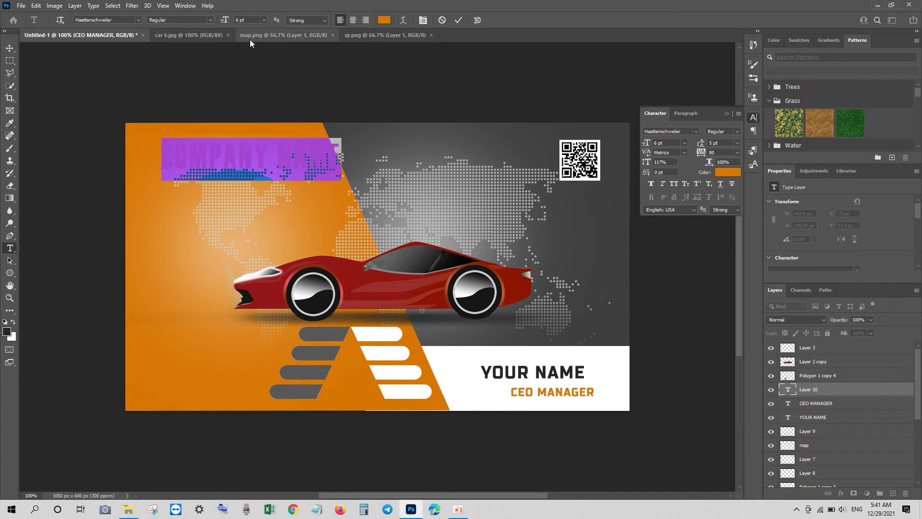
pyautogui.hotkey('ctrl', 'Return')
pyautogui.press('v')
pyautogui.moveTo(199, 155); pyautogui.dragTo(181, 155)
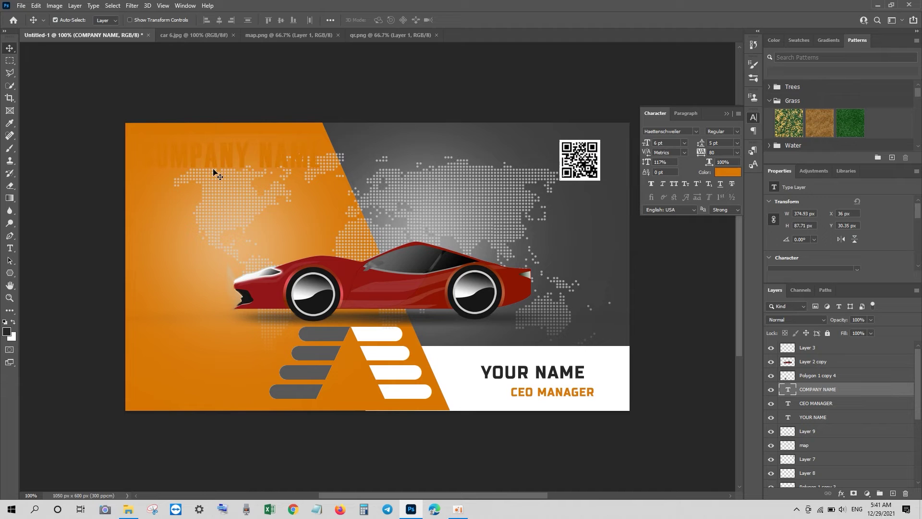
# Colour the word COMPANY in the heading white (#ffffff).
pyautogui.doubleClick(787, 390)
pyautogui.moveTo(254, 155); pyautogui.dragTo(145, 154)
pyautogui.click(383, 20)
pyautogui.click(606, 198)
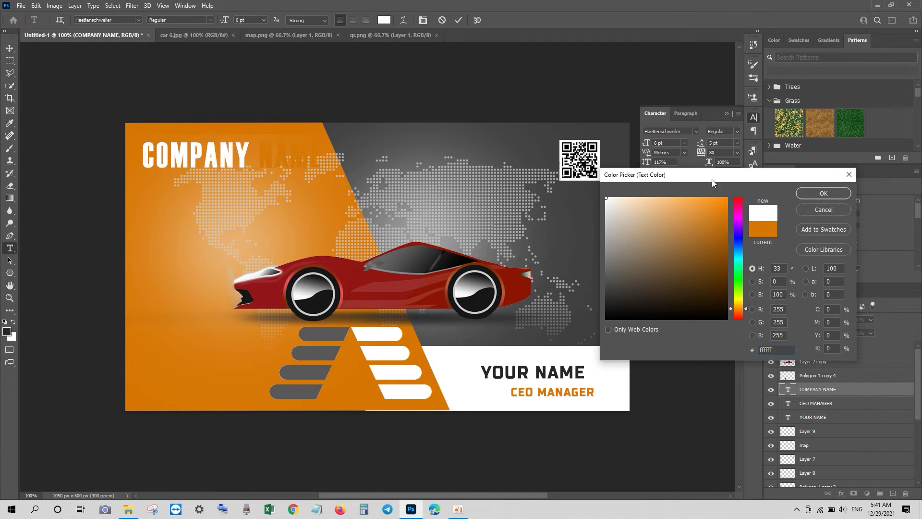
pyautogui.click(823, 193)
# Colour the word NAME in the company heading dark grey (#404040).
pyautogui.moveTo(258, 154); pyautogui.dragTo(353, 161)
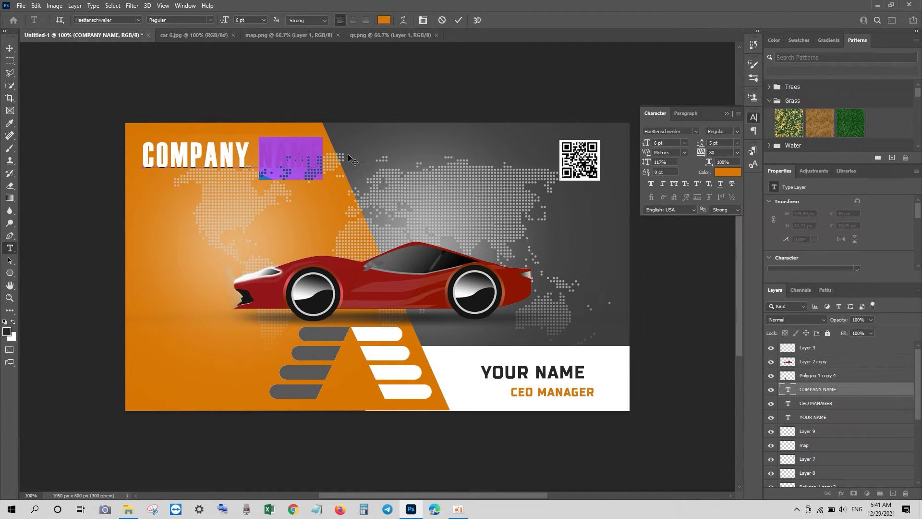
pyautogui.click(383, 20)
pyautogui.click(544, 138)
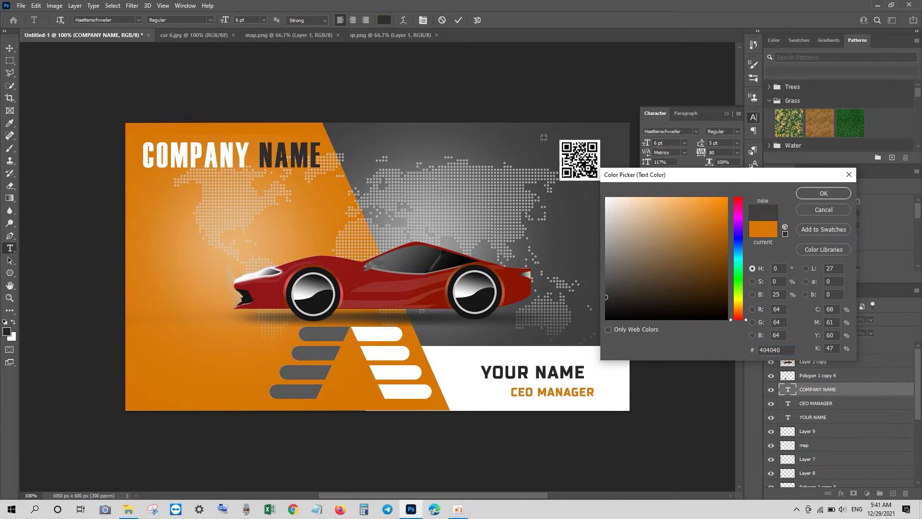
pyautogui.click(823, 193)
pyautogui.click(10, 48)
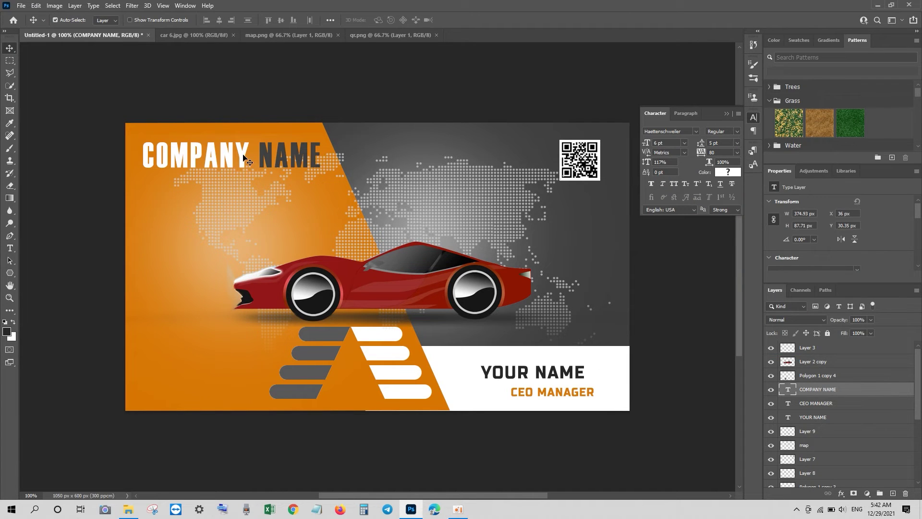
# Nudge the COMPANY NAME heading closer to the card's upper-left corner and shift the world map slightly down.
pyautogui.moveTo(247, 162)
pyautogui.mouseDown()
pyautogui.moveTo(244, 146)
pyautogui.moveTo(244, 155)
pyautogui.mouseUp()
pyautogui.click(308, 181)
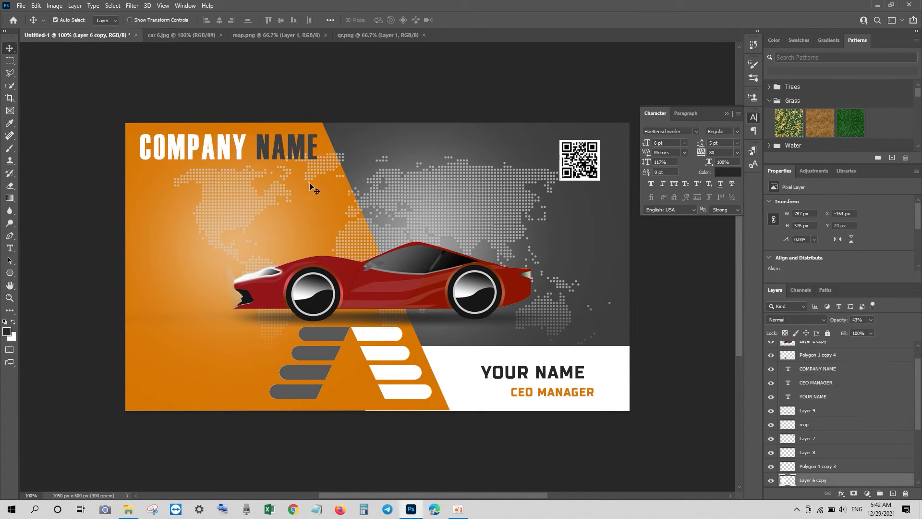
pyautogui.click(532, 186)
pyautogui.scroll(-1, 826, 408)
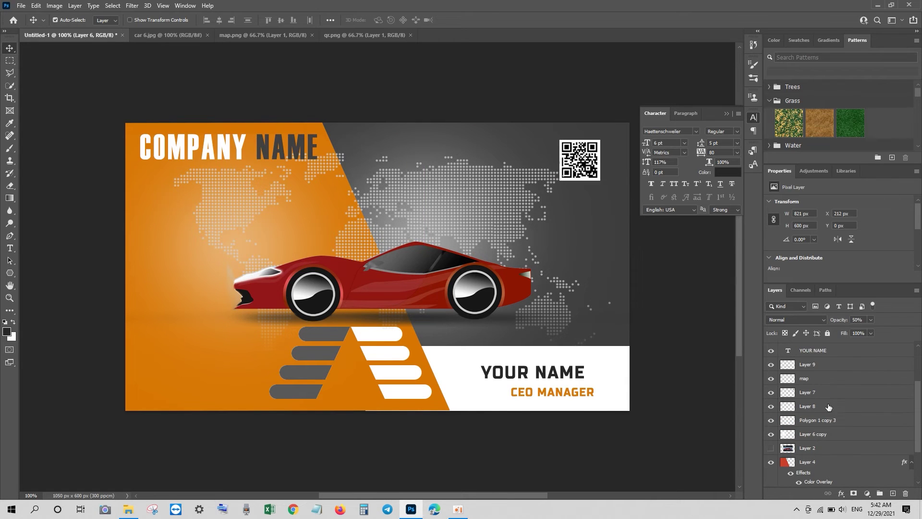
pyautogui.click(833, 378)
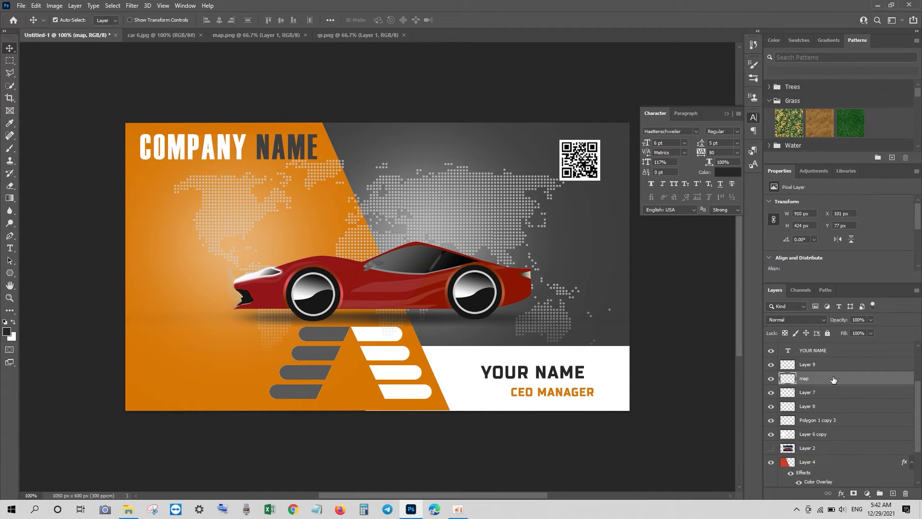
# Add a Pattern Overlay to the white panel behind YOUR NAME, using the black diagonal stepped pattern from the line-pixel-patterns set.
pyautogui.click(510, 386)
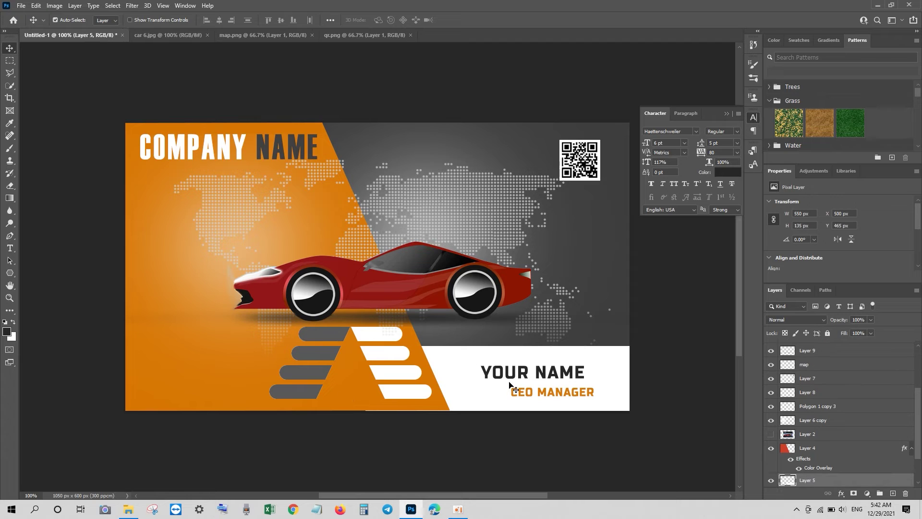
pyautogui.click(841, 493)
pyautogui.click(860, 473)
pyautogui.click(685, 304)
pyautogui.scroll(-3, 640, 367)
pyautogui.click(616, 351)
pyautogui.click(659, 381)
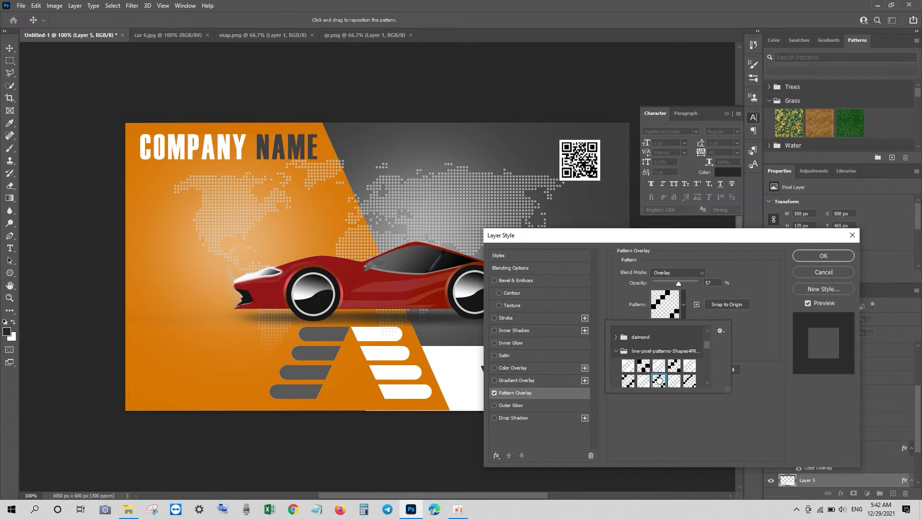
# Set the pattern overlay's blend mode to Normal and its opacity to 74%.
pyautogui.click(681, 284)
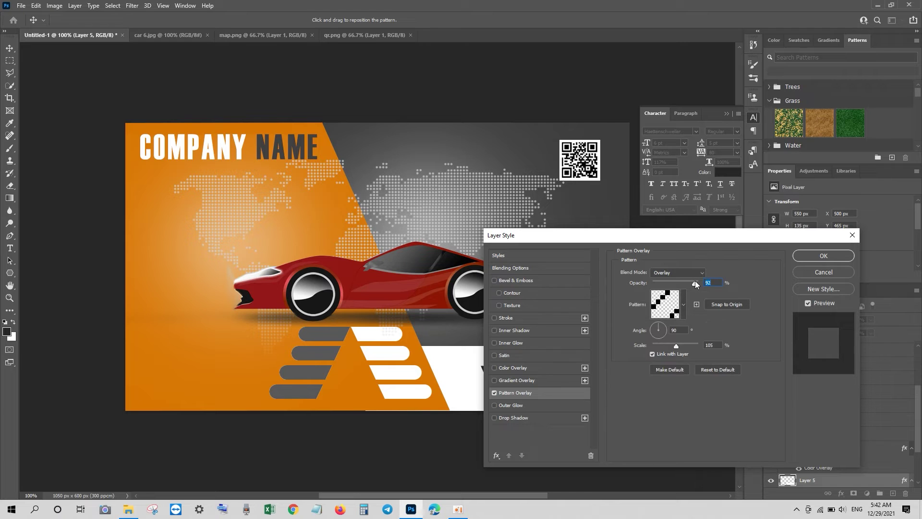
pyautogui.click(691, 273)
pyautogui.click(690, 273)
pyautogui.moveTo(697, 284)
pyautogui.mouseDown()
pyautogui.moveTo(668, 286)
pyautogui.moveTo(686, 283)
pyautogui.mouseUp()
# Try other line-pixel patterns, settle on the black diagonal stepped one, and scale it to 284% at 76% opacity.
pyautogui.click(684, 305)
pyautogui.click(644, 365)
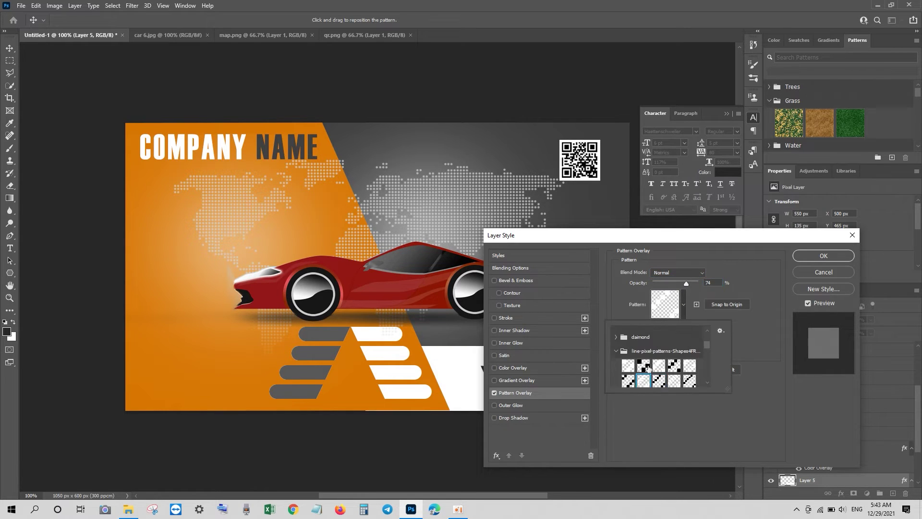
pyautogui.click(659, 365)
pyautogui.click(689, 379)
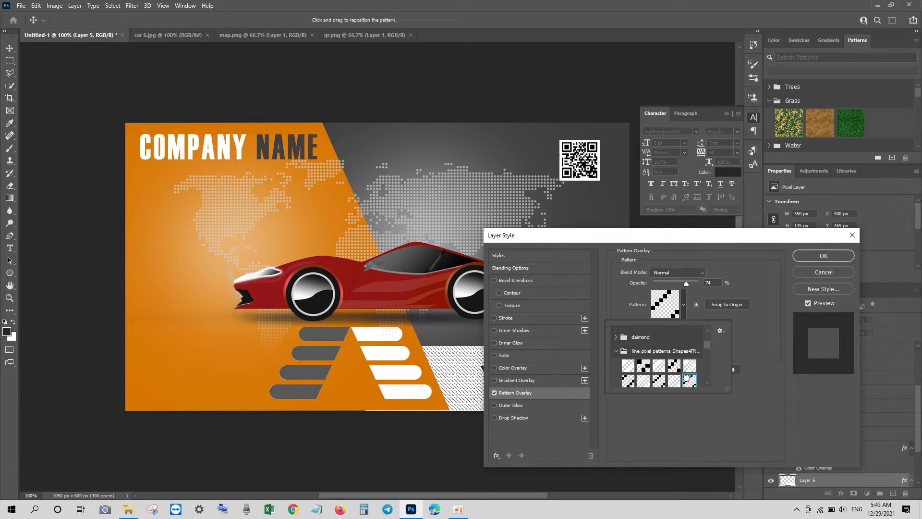
pyautogui.click(658, 378)
pyautogui.scroll(-2, 658, 377)
pyautogui.click(659, 373)
pyautogui.click(660, 346)
pyautogui.scroll(1, 660, 346)
pyautogui.click(684, 292)
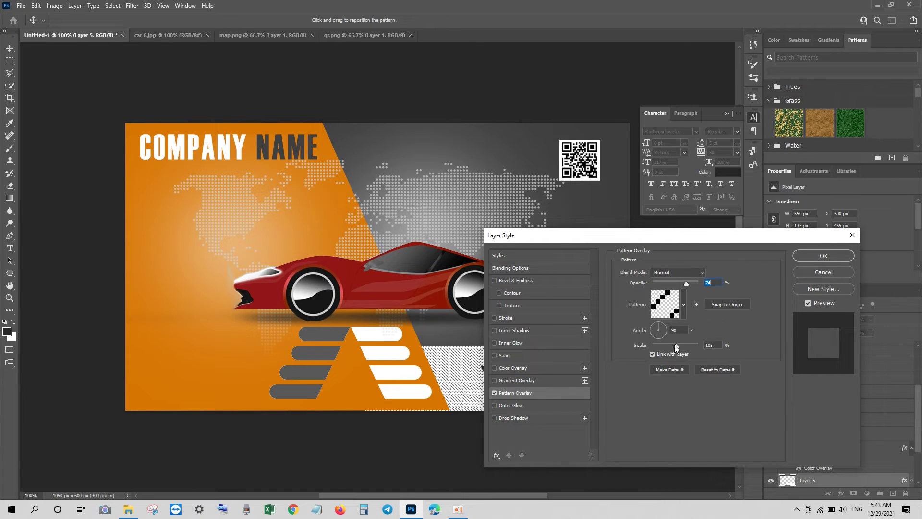
pyautogui.moveTo(676, 344); pyautogui.dragTo(681, 341)
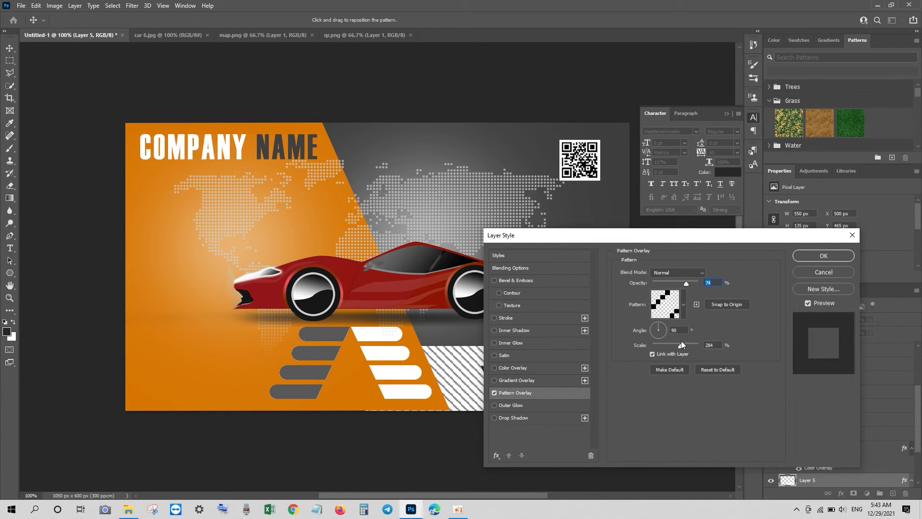
pyautogui.moveTo(688, 286); pyautogui.dragTo(689, 286)
# Try the Overlay blend mode on the pattern, lower its opacity to 52%, and switch back to Normal.
pyautogui.click(677, 272)
pyautogui.click(658, 378)
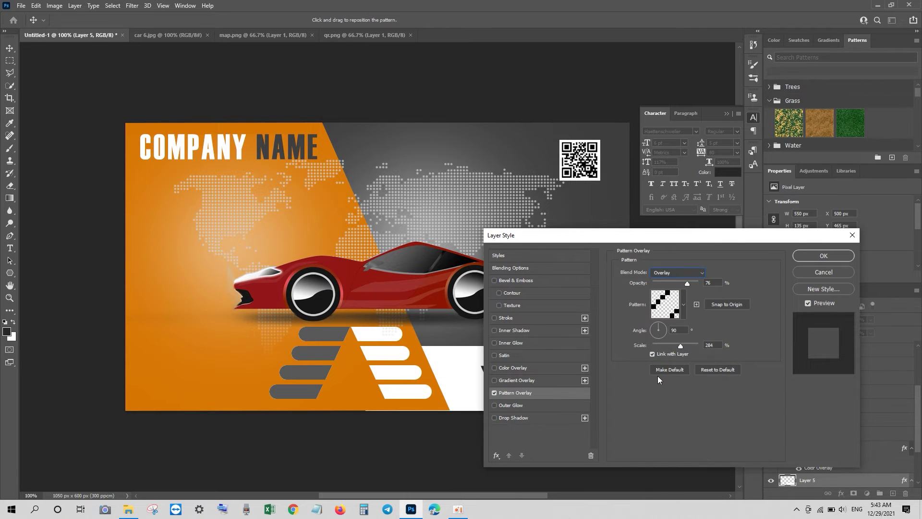
pyautogui.moveTo(707, 284); pyautogui.dragTo(676, 292)
pyautogui.click(683, 274)
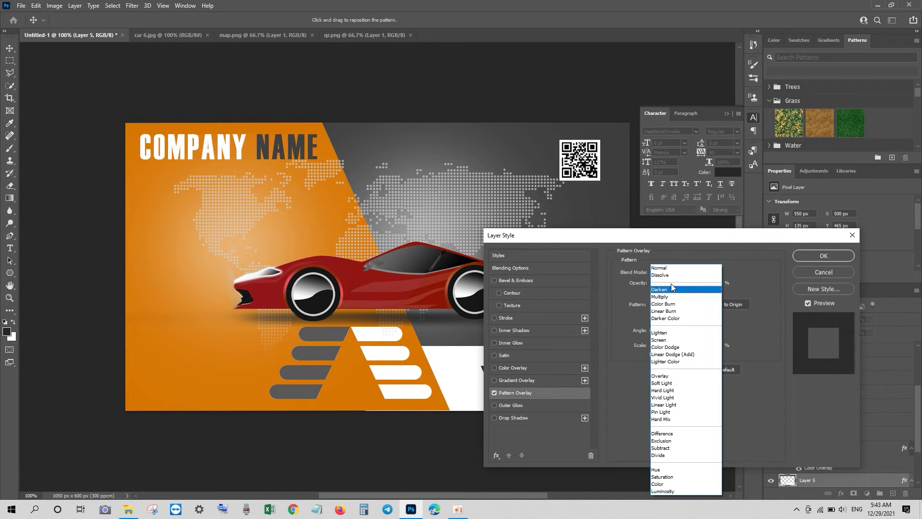
pyautogui.click(672, 275)
pyautogui.click(672, 274)
pyautogui.click(672, 267)
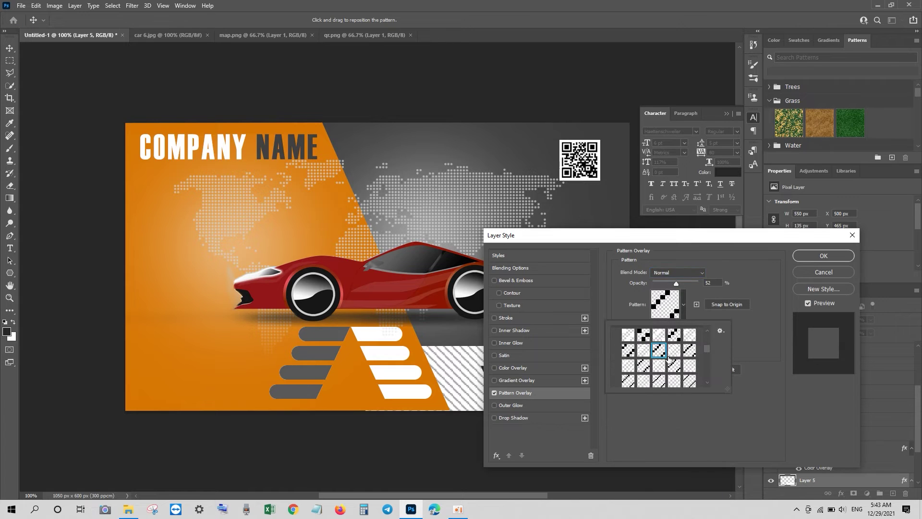
# Try a lighter line pattern, return to the black diagonal one, and apply the overlay at 10% opacity.
pyautogui.click(685, 311)
pyautogui.click(644, 335)
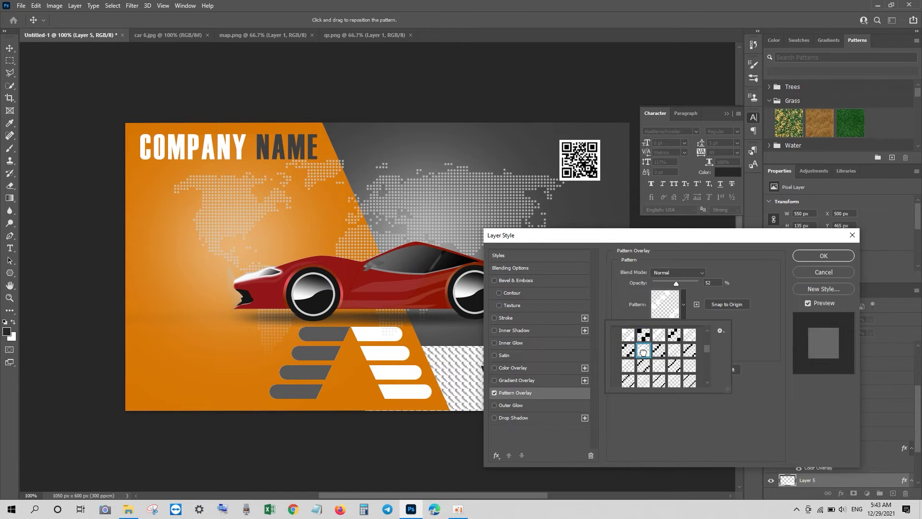
pyautogui.click(727, 261)
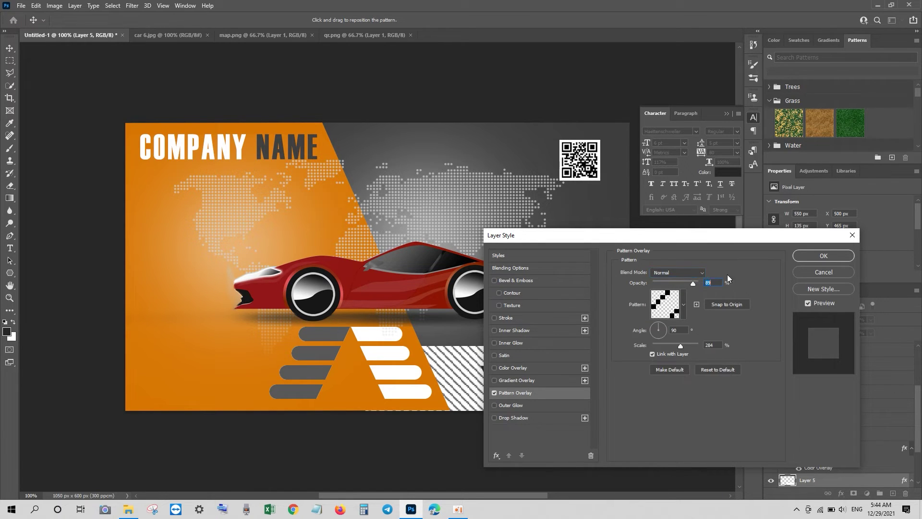
pyautogui.moveTo(677, 284); pyautogui.dragTo(665, 287)
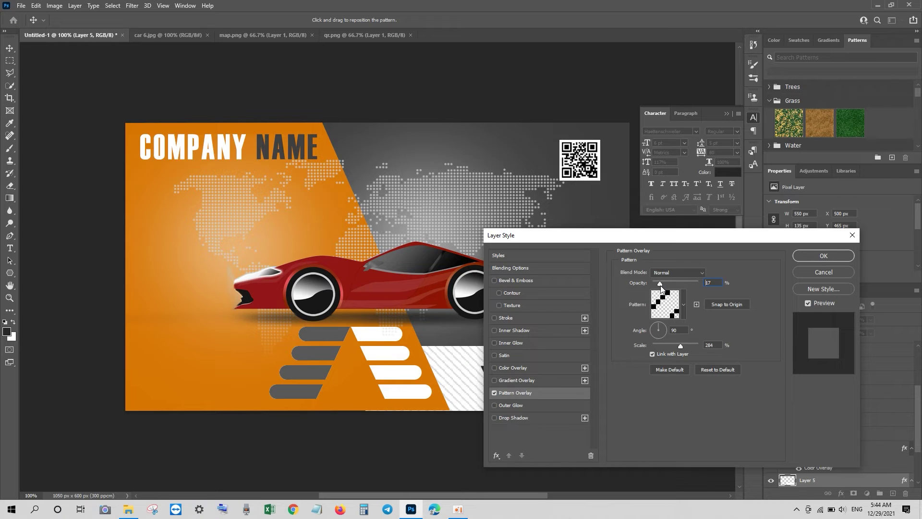
pyautogui.click(823, 257)
# Reopen the white panel's Pattern Overlay and reduce the pattern scale to 187%.
pyautogui.scroll(-1, 850, 485)
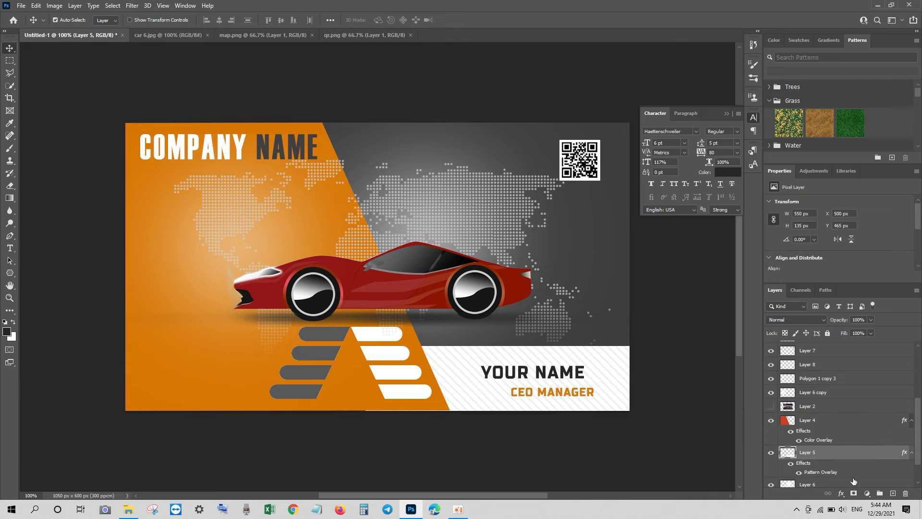
pyautogui.doubleClick(836, 472)
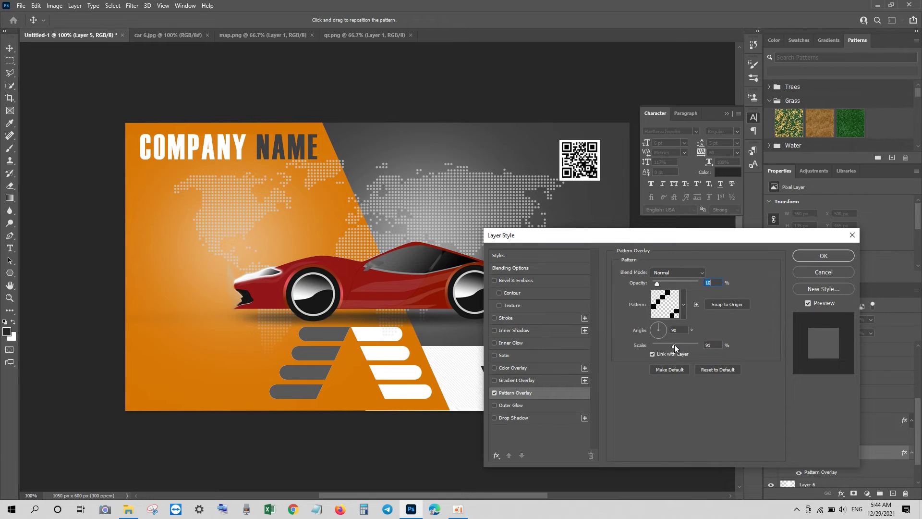
pyautogui.moveTo(674, 344); pyautogui.dragTo(679, 341)
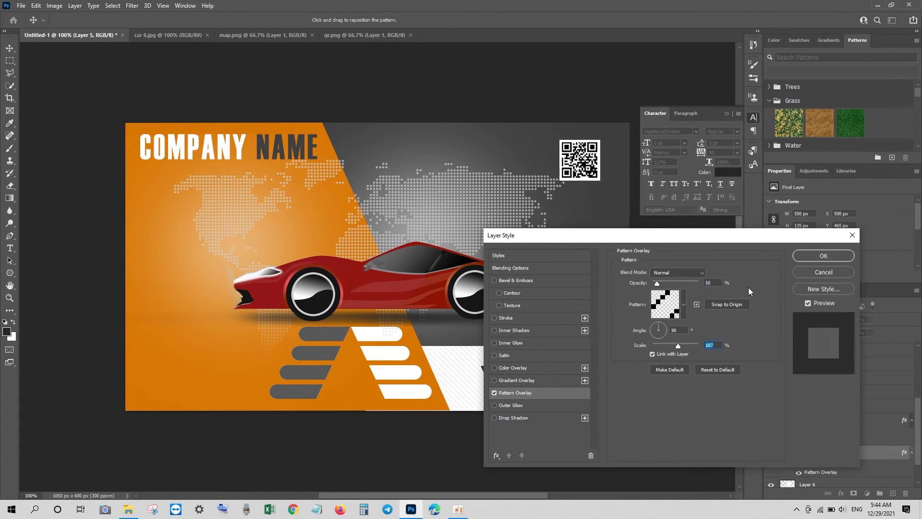
pyautogui.click(817, 256)
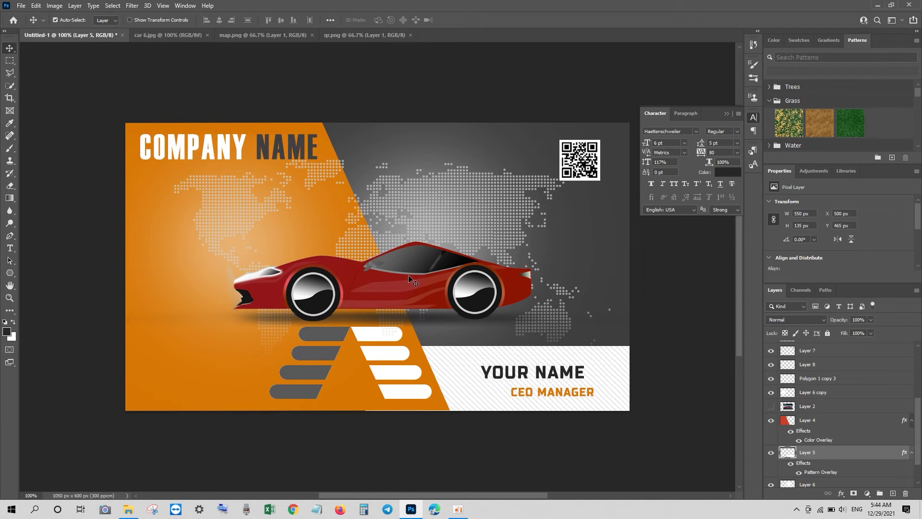
# Start a 3 pt Haettenschweiler text with the letter P in the orange area beside the grey bars.
pyautogui.click(10, 248)
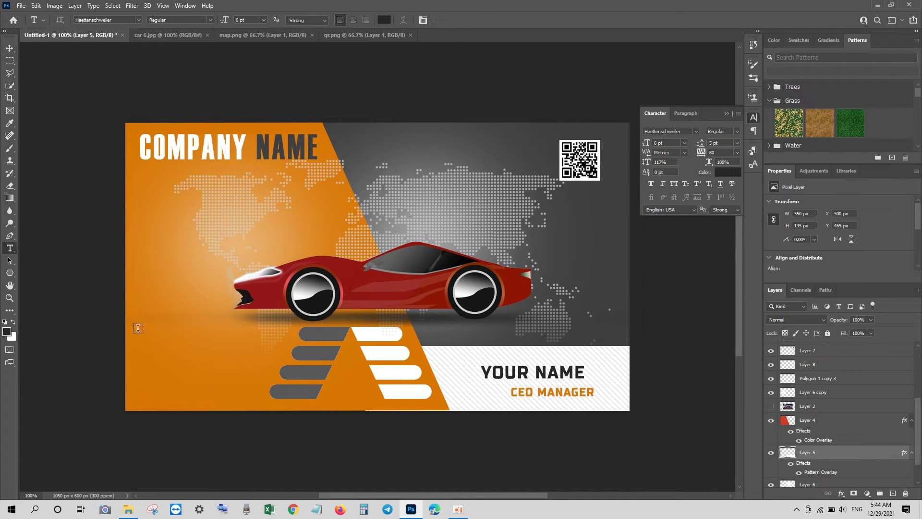
pyautogui.click(136, 332)
pyautogui.moveTo(224, 21); pyautogui.dragTo(222, 22)
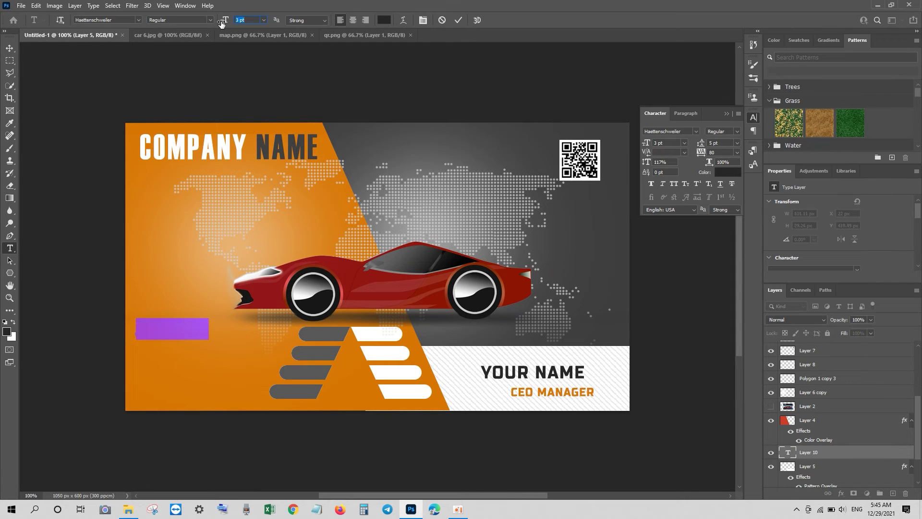
pyautogui.press('BackSpace')
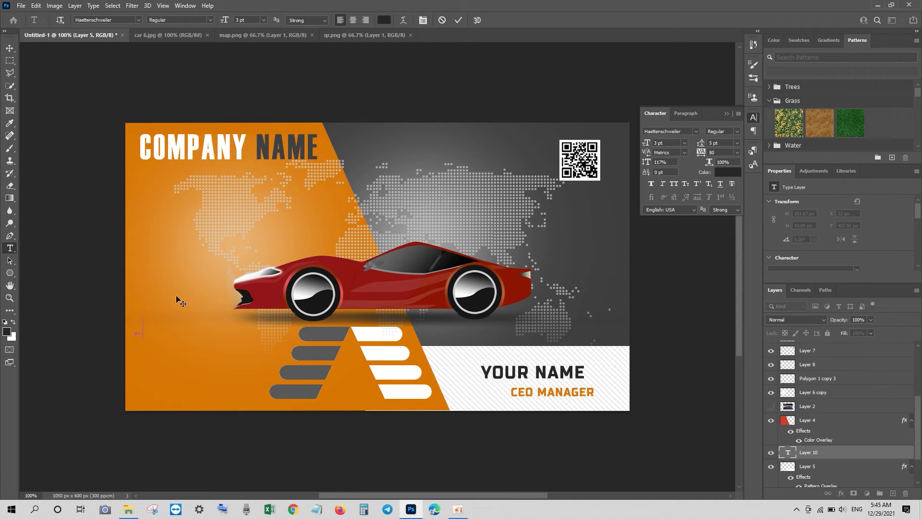
pyautogui.write('P')
# Colour the new text beside the grey bars white.
pyautogui.doubleClick(138, 326)
pyautogui.click(384, 21)
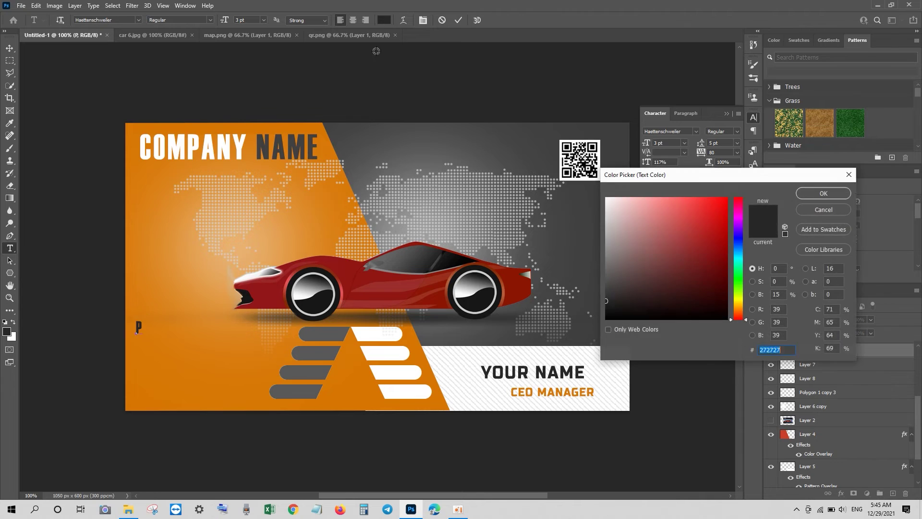
pyautogui.click(606, 199)
pyautogui.click(823, 193)
# Complete the contact labels "Phone :", "Email :", "Website :" and "Address :" on four separate lines.
pyautogui.write('PHON')
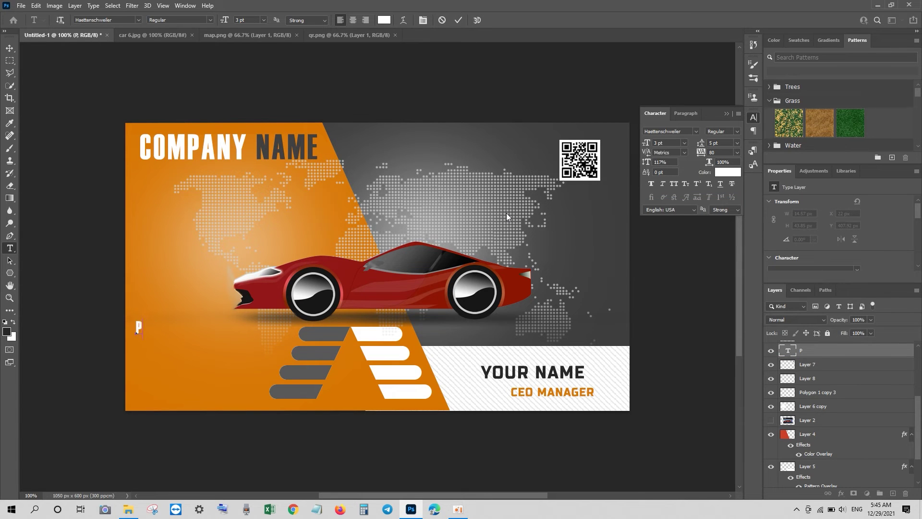
pyautogui.press('BackSpace')
pyautogui.press('BackSpace')
pyautogui.press('BackSpace')
pyautogui.write('hone')
pyautogui.press('Return')
pyautogui.write('Email ')
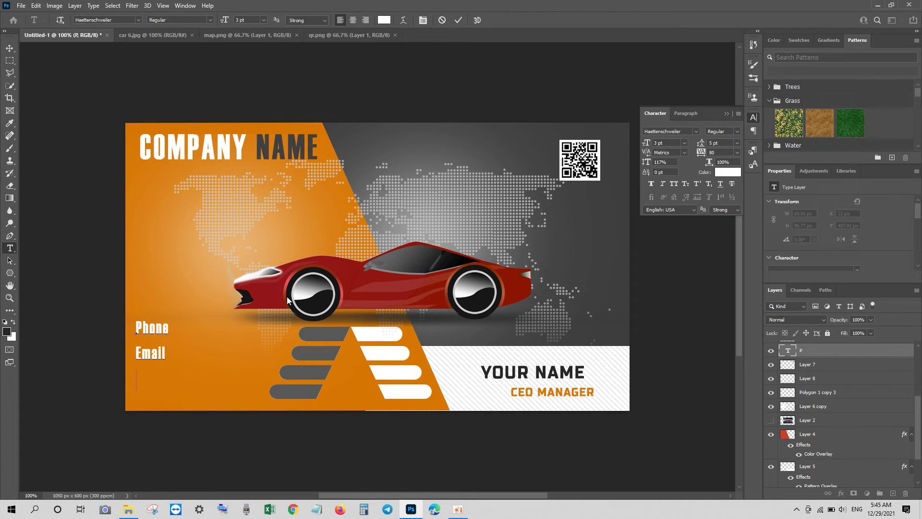
pyautogui.write('Website ')
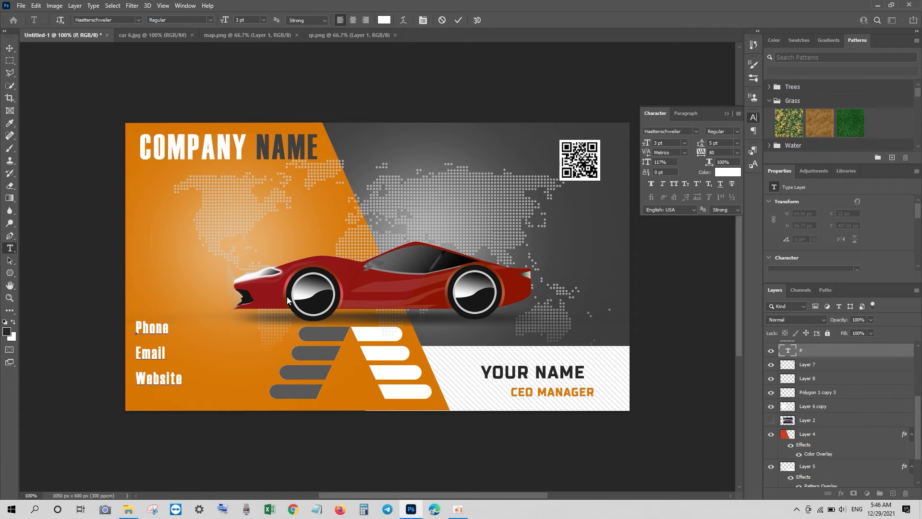
pyautogui.write('Address')
pyautogui.write(' :')
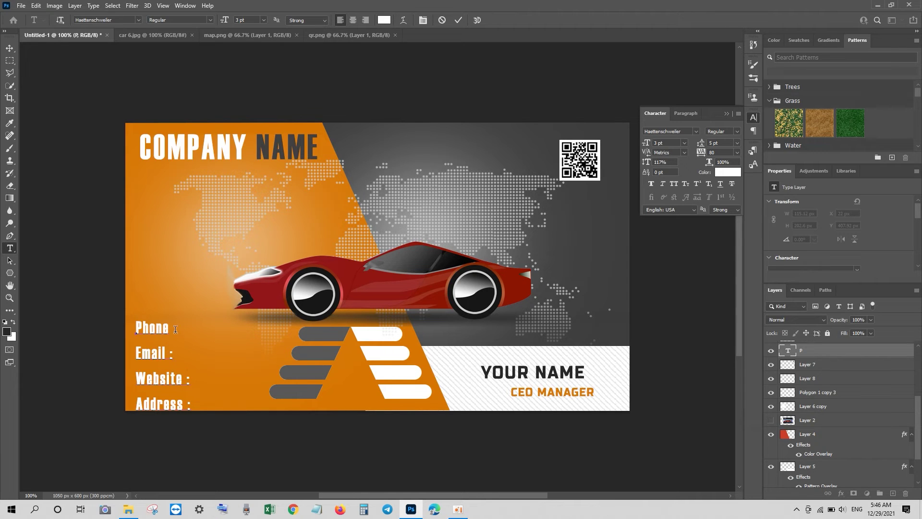
# Set the leading of the Email, Website and Address lines to 4 pt.
pyautogui.moveTo(176, 328); pyautogui.dragTo(200, 404)
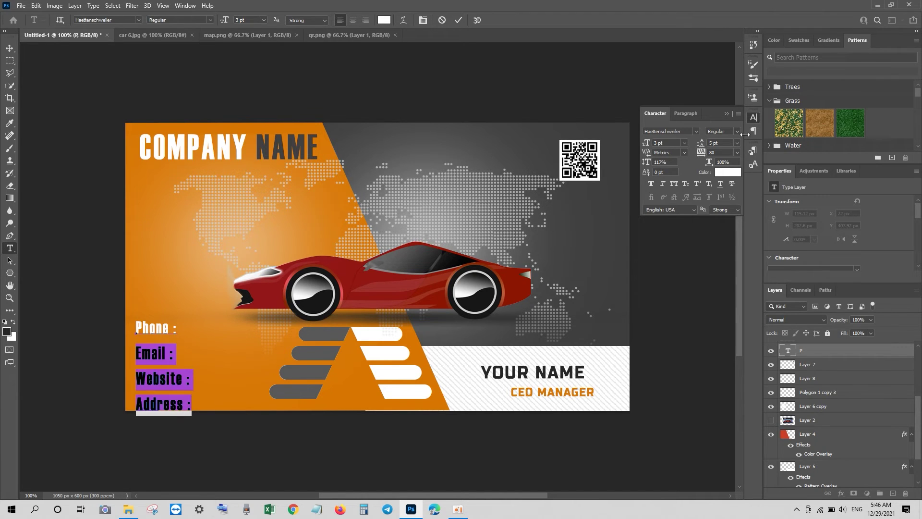
pyautogui.moveTo(707, 143); pyautogui.dragTo(704, 144)
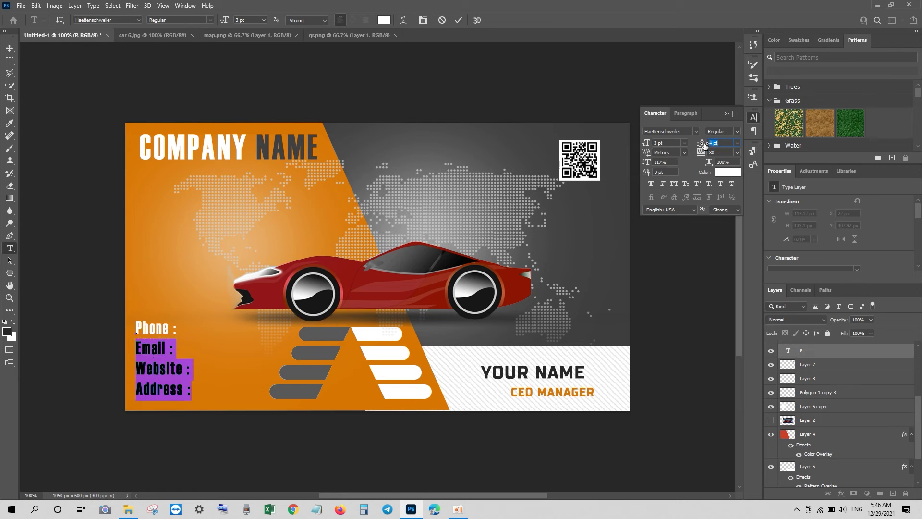
pyautogui.click(737, 142)
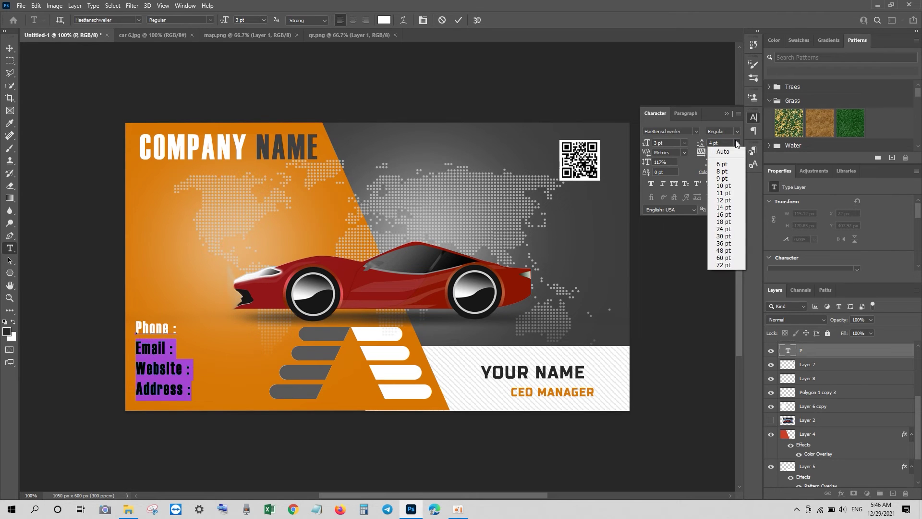
pyautogui.click(737, 143)
# Try the Russo One font on all four contact labels.
pyautogui.click(175, 330)
pyautogui.hotkey('ctrl', 'a')
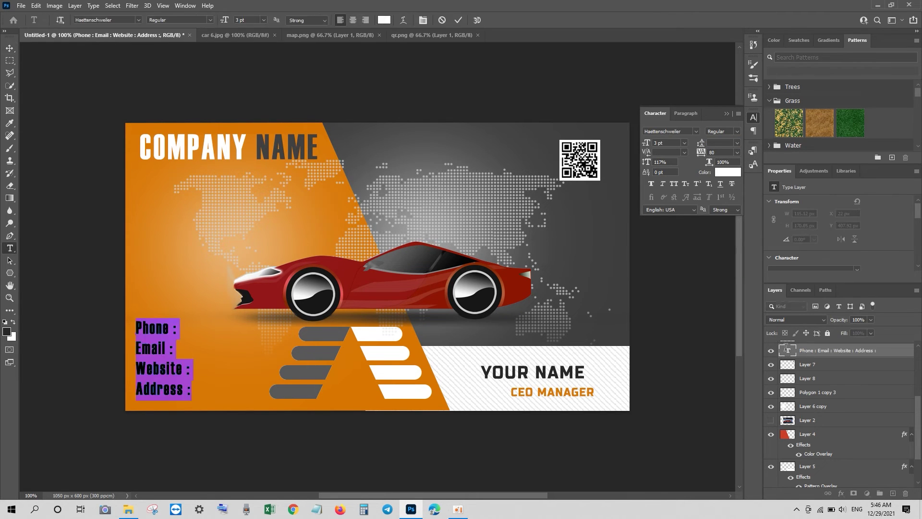
pyautogui.click(138, 20)
pyautogui.click(117, 58)
pyautogui.click(10, 48)
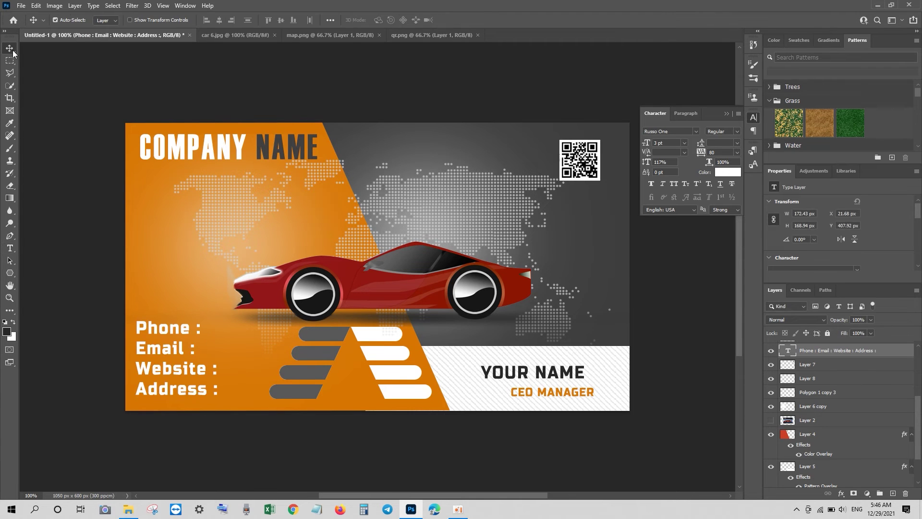
# Change the contact labels' font back to Haettenschweiler.
pyautogui.doubleClick(789, 352)
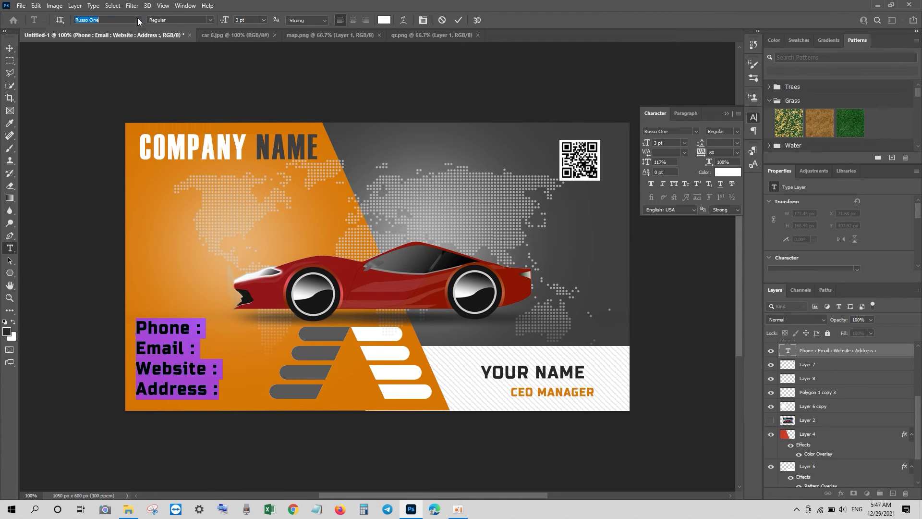
pyautogui.click(138, 20)
pyautogui.click(123, 59)
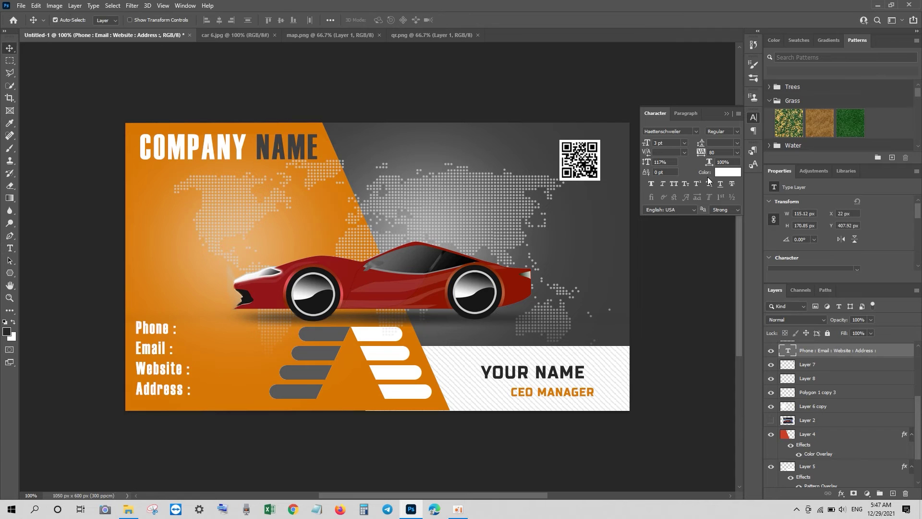
# Try the None anti-aliasing setting on the contact labels, returning it to Strong.
pyautogui.click(307, 19)
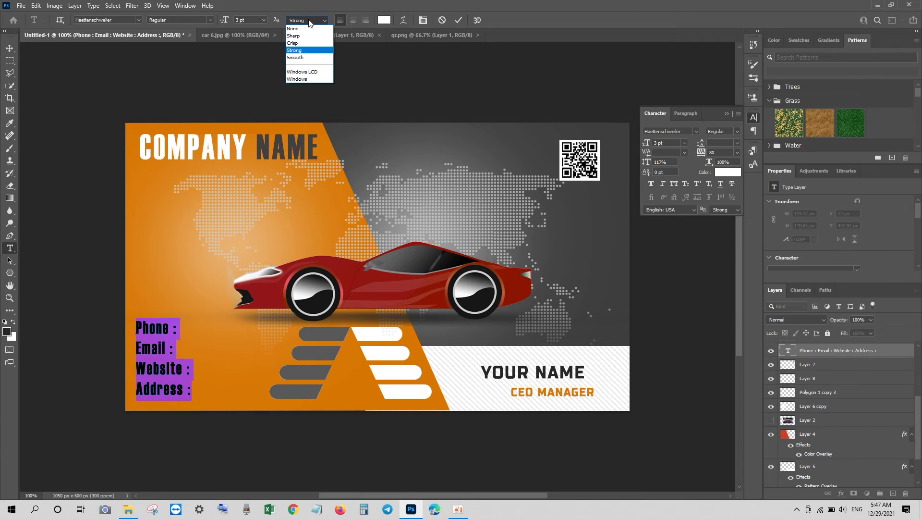
pyautogui.click(304, 56)
pyautogui.click(307, 20)
pyautogui.click(305, 36)
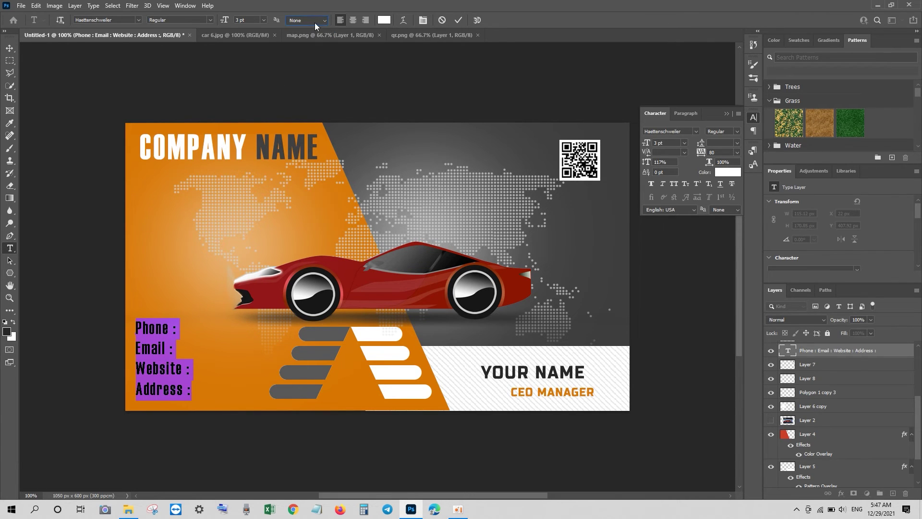
pyautogui.click(315, 21)
pyautogui.click(306, 51)
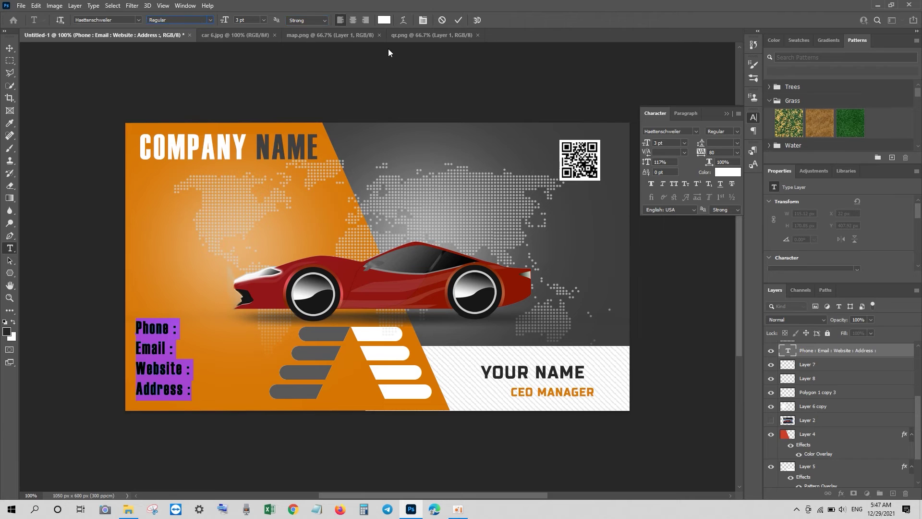
pyautogui.click(7, 48)
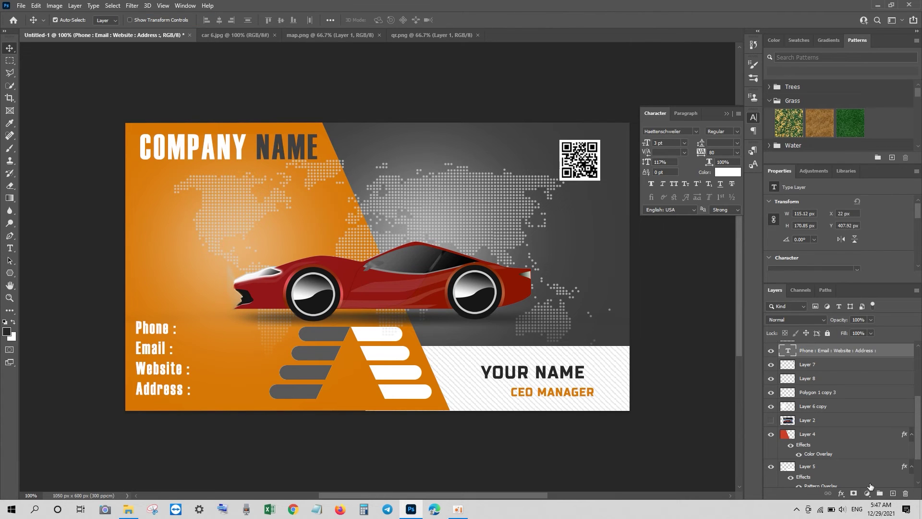
# Add a new empty layer and enter the phone number after the "Phone :" label.
pyautogui.doubleClick(788, 350)
pyautogui.click(198, 338)
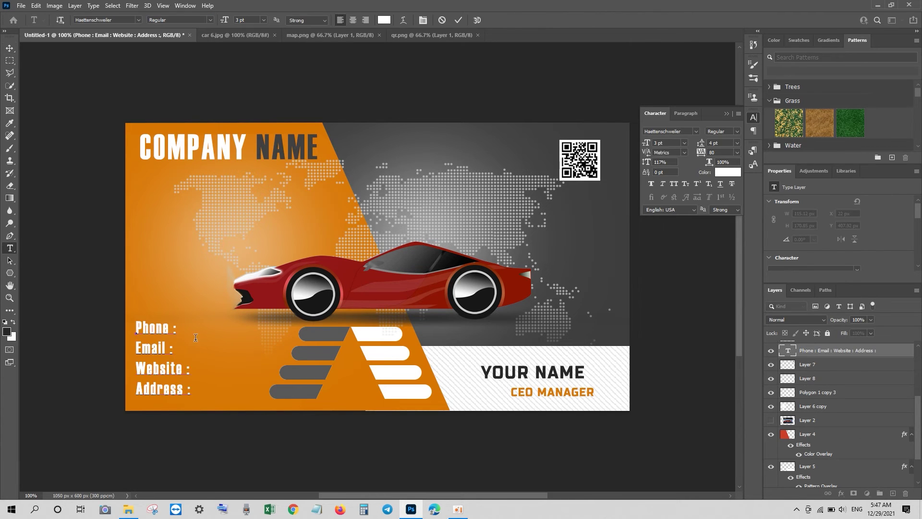
pyautogui.click(10, 49)
pyautogui.hotkey('ctrl', 'alt', 'shift', 'n')
pyautogui.click(10, 248)
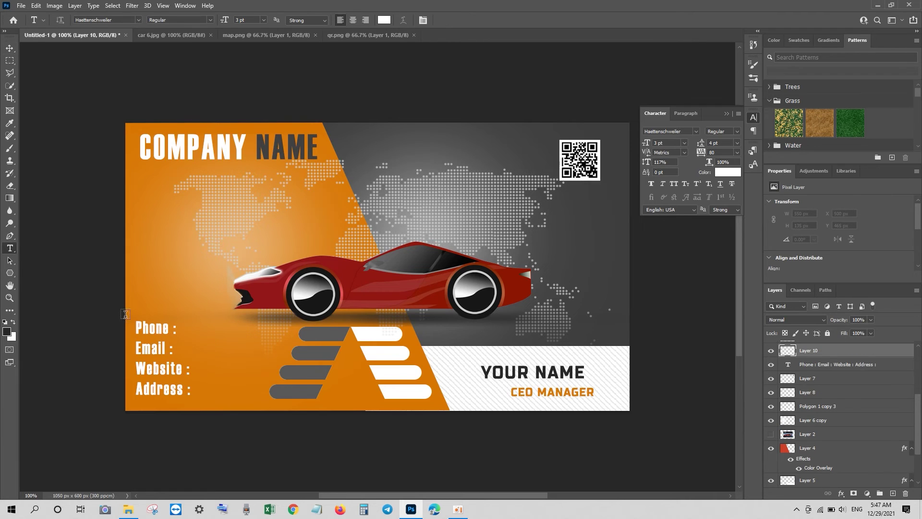
pyautogui.click(187, 329)
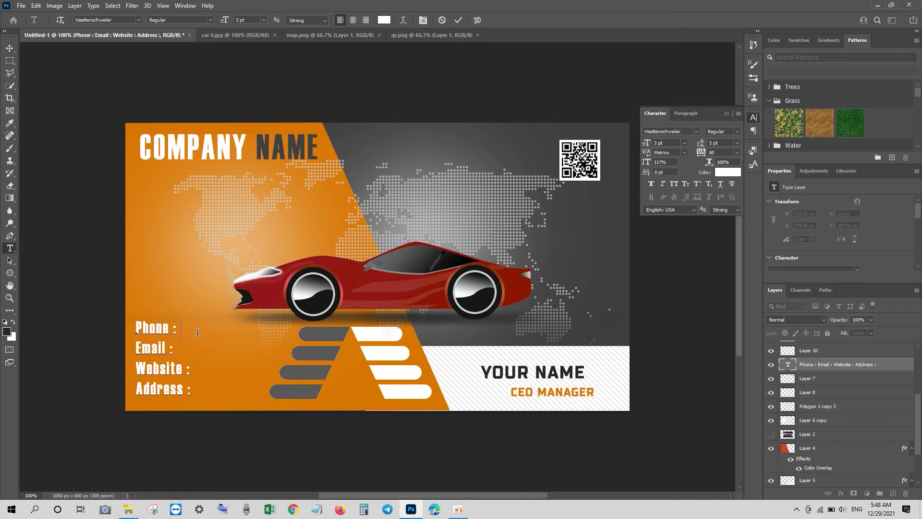
pyautogui.write('1234567890')
# Colour the phone number text dark grey (#2c2c2c).
pyautogui.moveTo(181, 330); pyautogui.dragTo(291, 180)
pyautogui.click(379, 21)
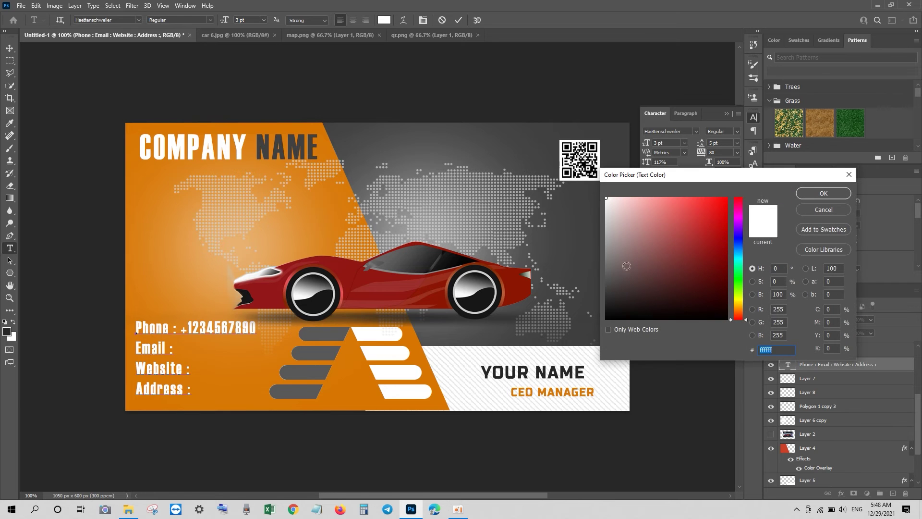
pyautogui.moveTo(626, 264); pyautogui.dragTo(591, 297)
pyautogui.click(823, 194)
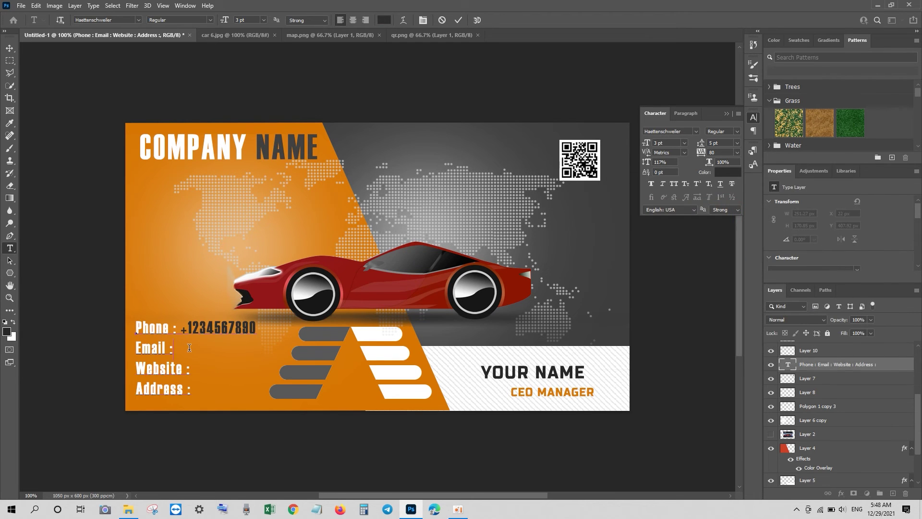
# Add "Your email" after the "Email :" label and give it the phone number's dark grey colour.
pyautogui.click(190, 348)
pyautogui.write('Your')
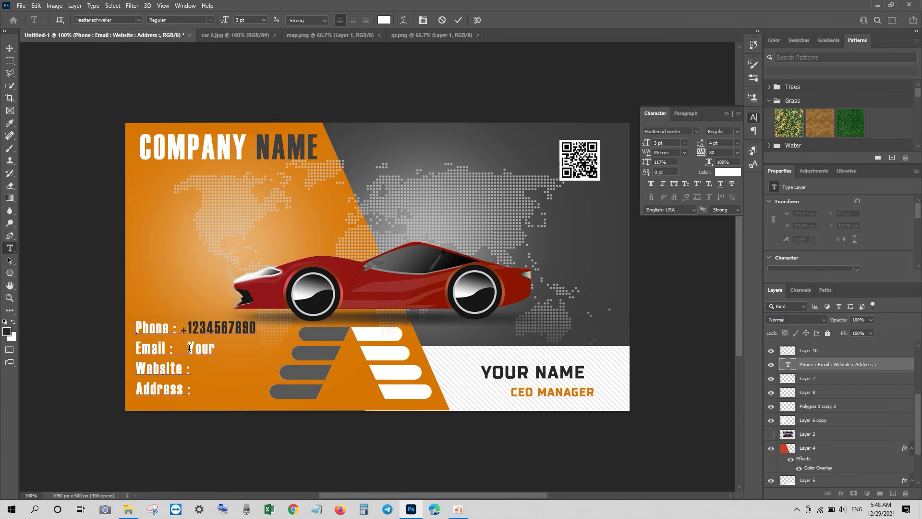
pyautogui.write(' email')
pyautogui.moveTo(187, 348); pyautogui.dragTo(264, 347)
pyautogui.click(383, 20)
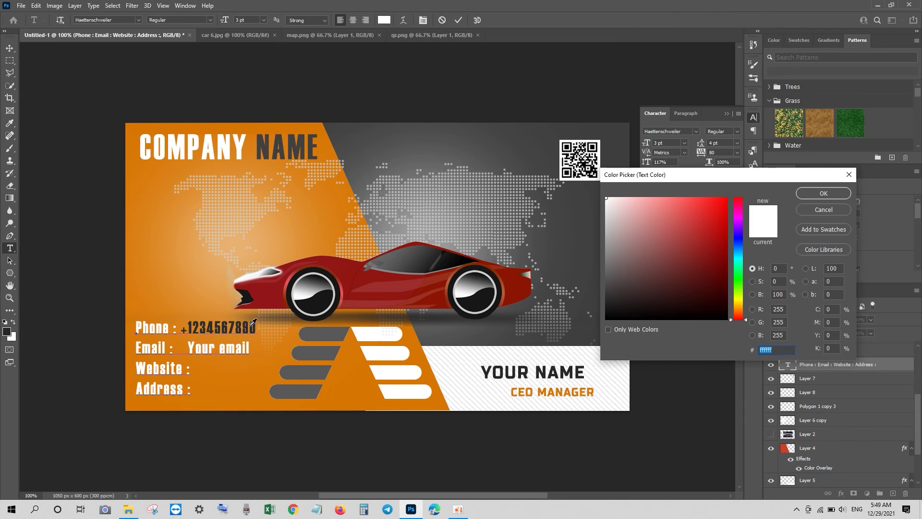
pyautogui.click(249, 325)
pyautogui.press('Return')
# Enter "YourWebsite" as one word after the "Website :" label.
pyautogui.click(200, 368)
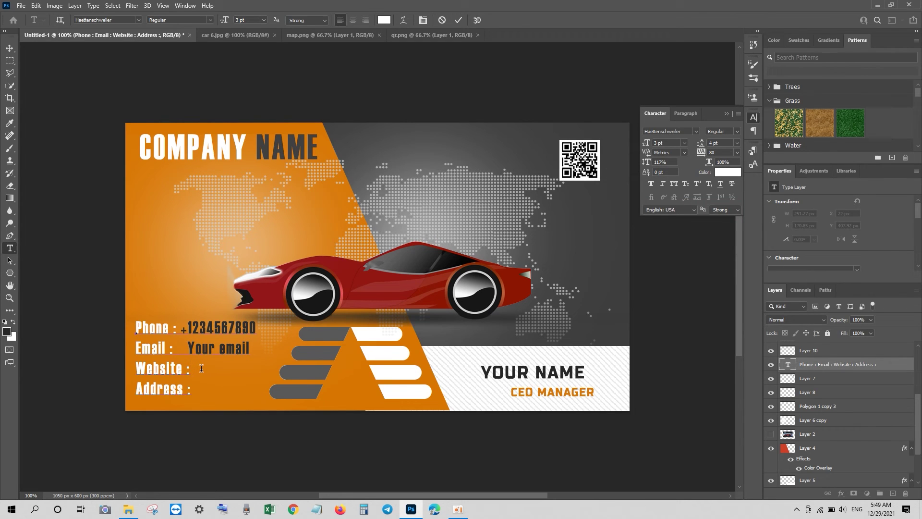
pyautogui.write('Your')
pyautogui.write(' Web')
pyautogui.write('site')
pyautogui.hotkey('ctrl', 'Left')
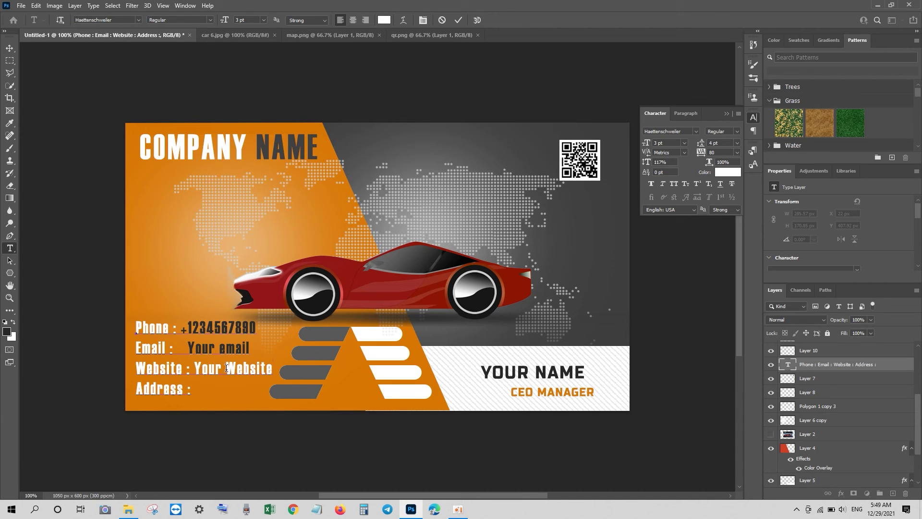
pyautogui.press('BackSpace')
pyautogui.click(196, 367)
pyautogui.write('WWW')
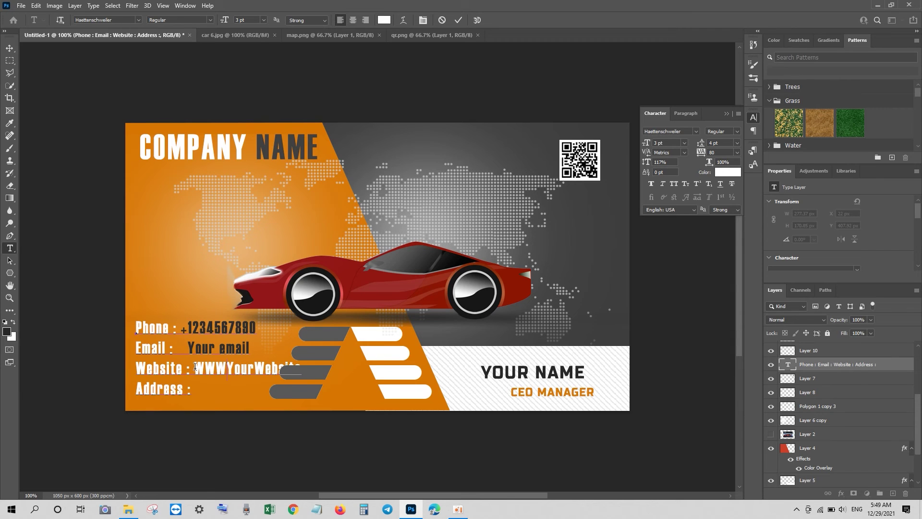
pyautogui.write('.')
pyautogui.doubleClick(195, 366)
pyautogui.moveTo(233, 367); pyautogui.dragTo(188, 368)
pyautogui.press('BackSpace')
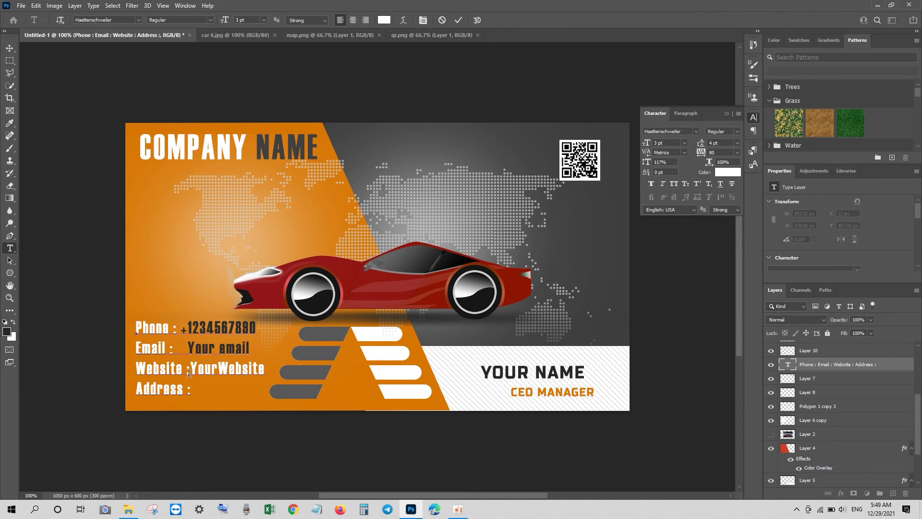
# Adjust the spacing before the phone number, email and website texts to line them up more closely.
pyautogui.click(182, 328)
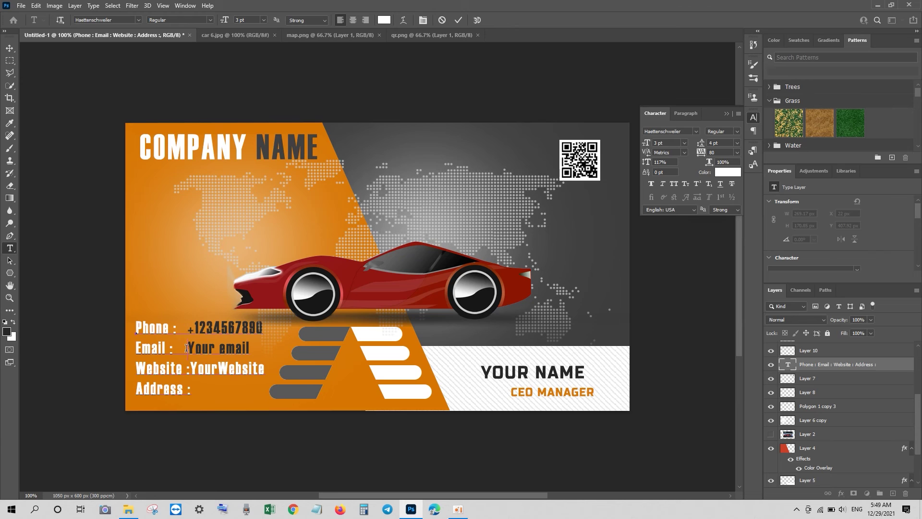
pyautogui.click(186, 348)
pyautogui.press('BackSpace')
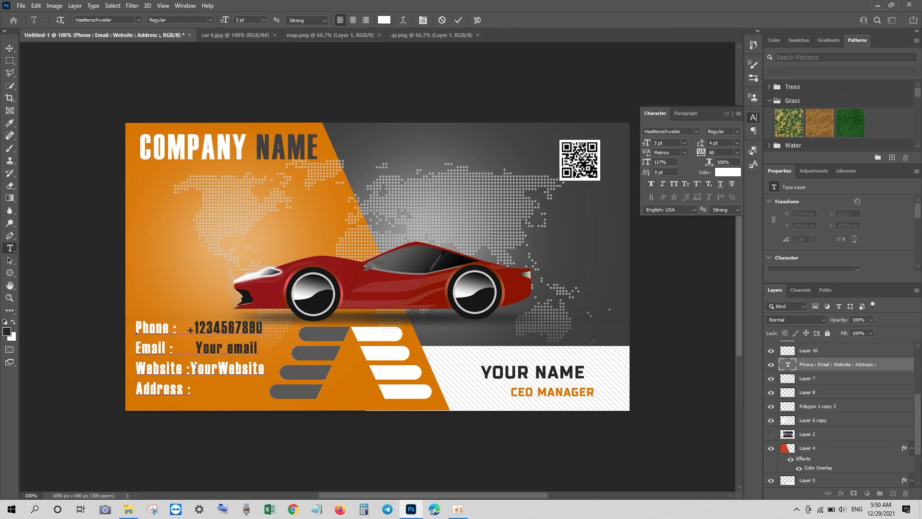
pyautogui.click(194, 367)
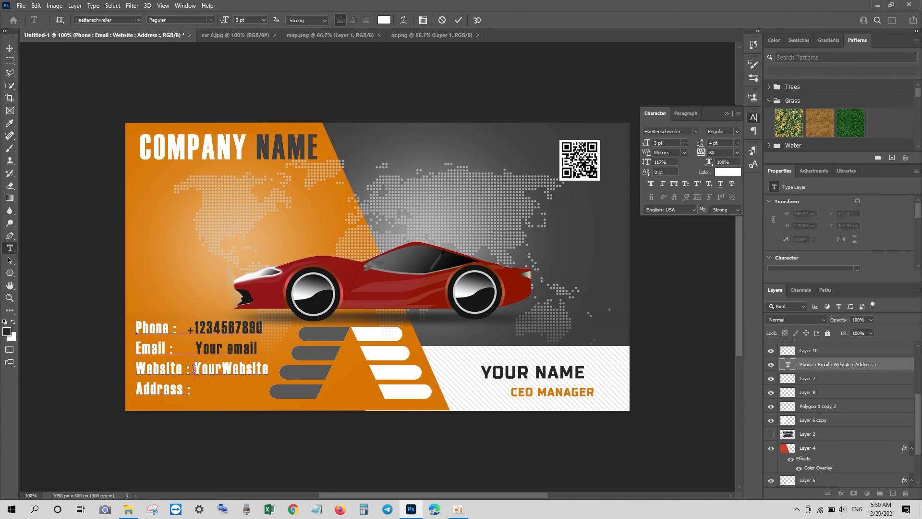
# Colour "YourWebsite" dark grey #2c2c2c, sampled from the phone number.
pyautogui.moveTo(269, 369); pyautogui.dragTo(193, 369)
pyautogui.click(384, 20)
pyautogui.click(240, 322)
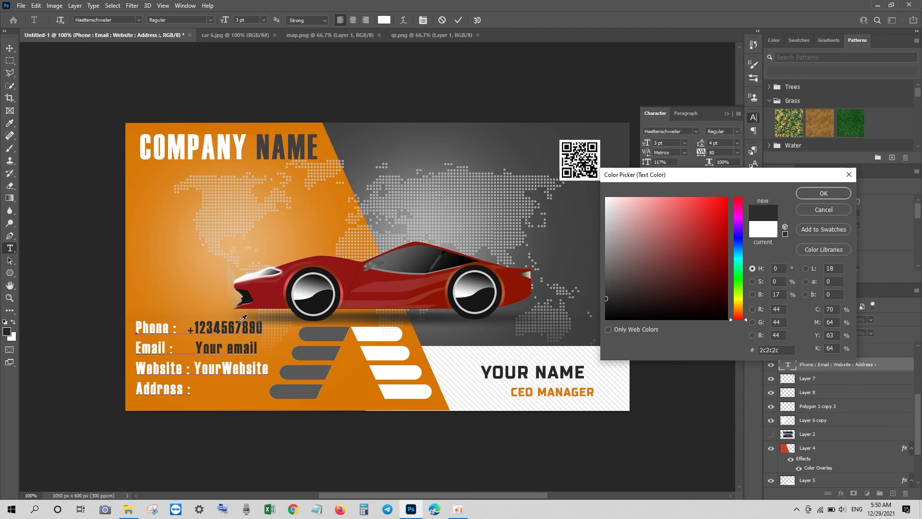
pyautogui.click(823, 194)
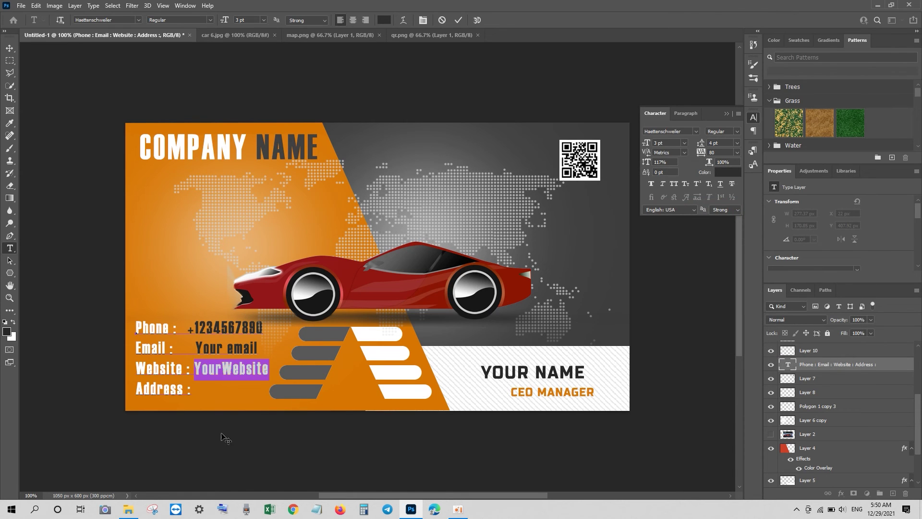
# Enter the street number after the "Address :" label.
pyautogui.click(197, 390)
pyautogui.write('123')
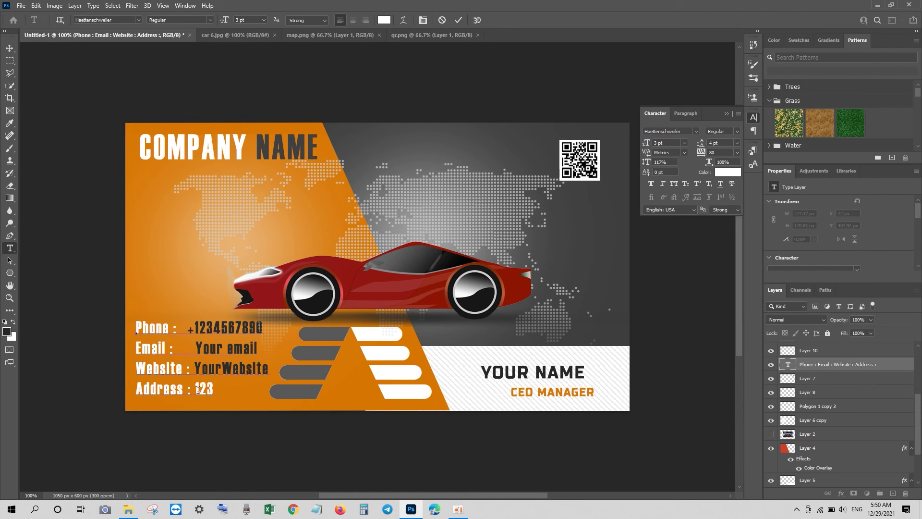
pyautogui.moveTo(195, 389); pyautogui.dragTo(247, 375)
pyautogui.click(388, 21)
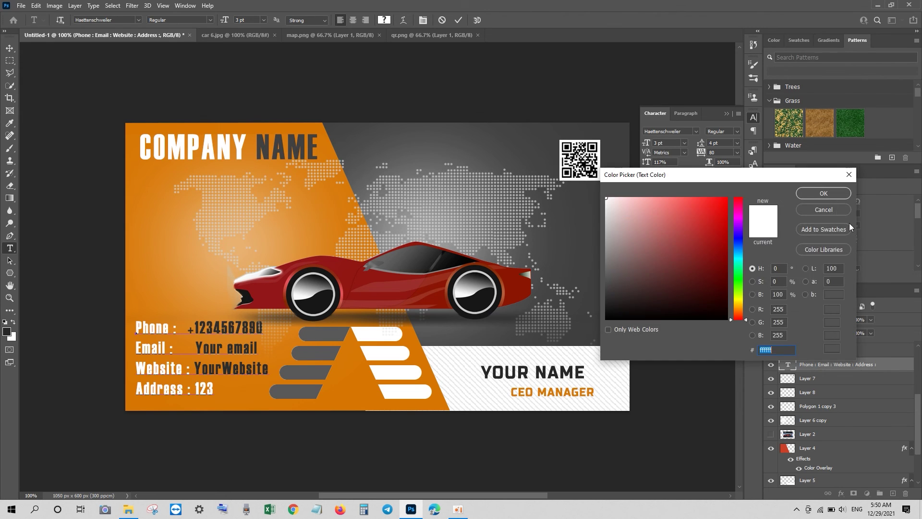
pyautogui.click(825, 210)
# Colour the street number dark brown #43352a, sampled from the contact text above it.
pyautogui.click(201, 377)
pyautogui.moveTo(196, 388); pyautogui.dragTo(215, 387)
pyautogui.click(385, 20)
pyautogui.click(239, 355)
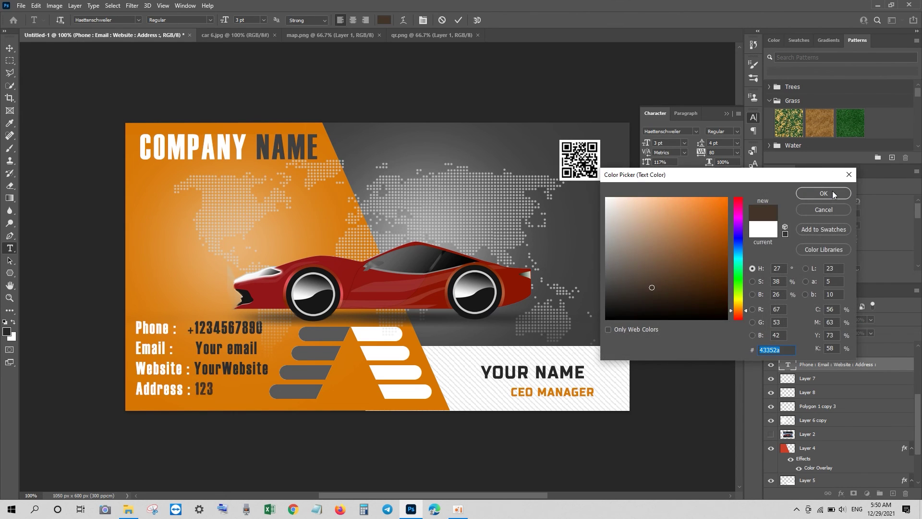
pyautogui.click(832, 193)
# Complete the address line with the street, city and country, and commit the contact text.
pyautogui.click(224, 393)
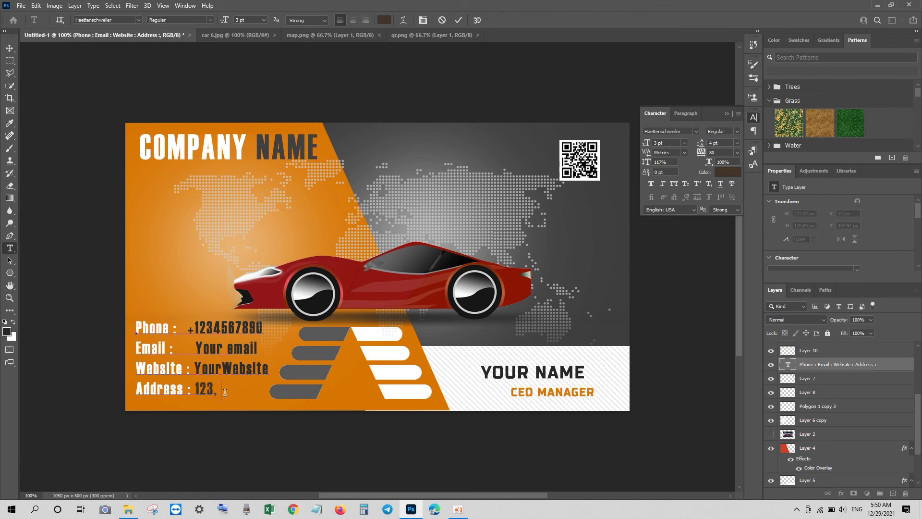
pyautogui.write(', Street New York USA')
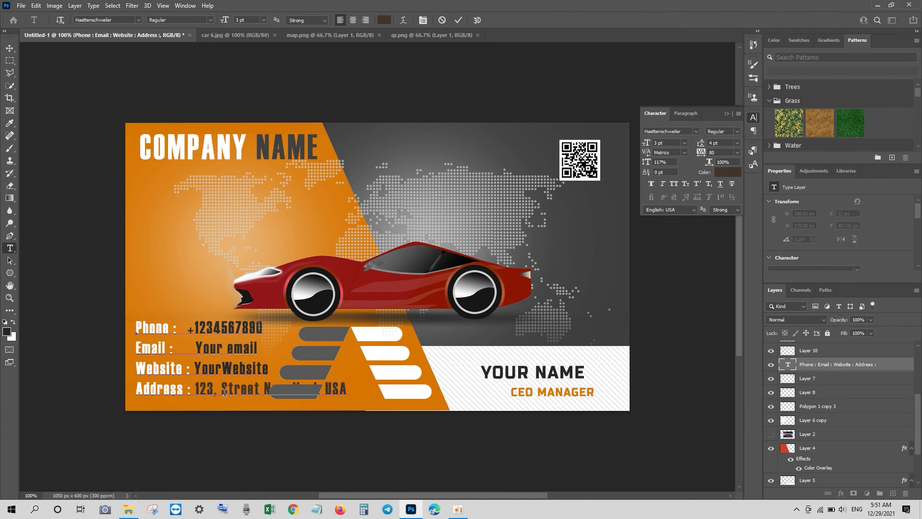
pyautogui.click(9, 48)
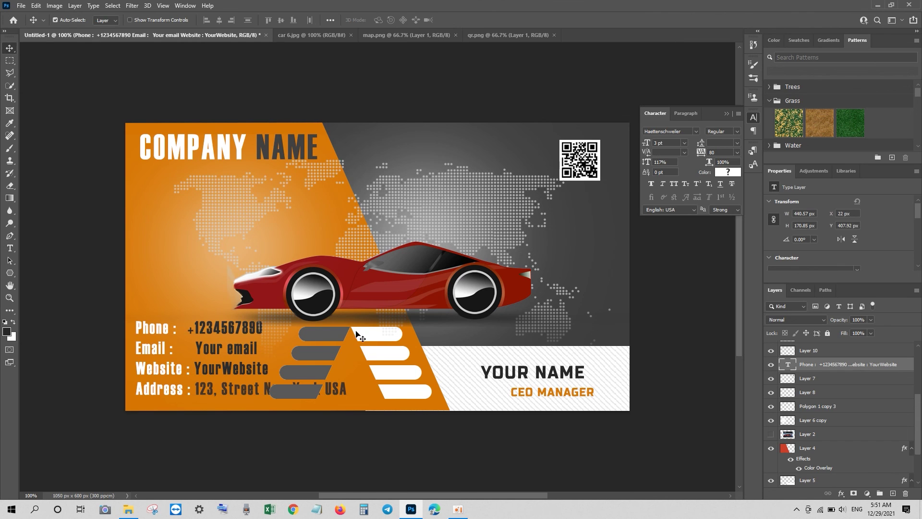
# Move the grey stripes layer below the contact text in the layer order and lower its opacity so the stripes are semi-transparent.
pyautogui.click(328, 341)
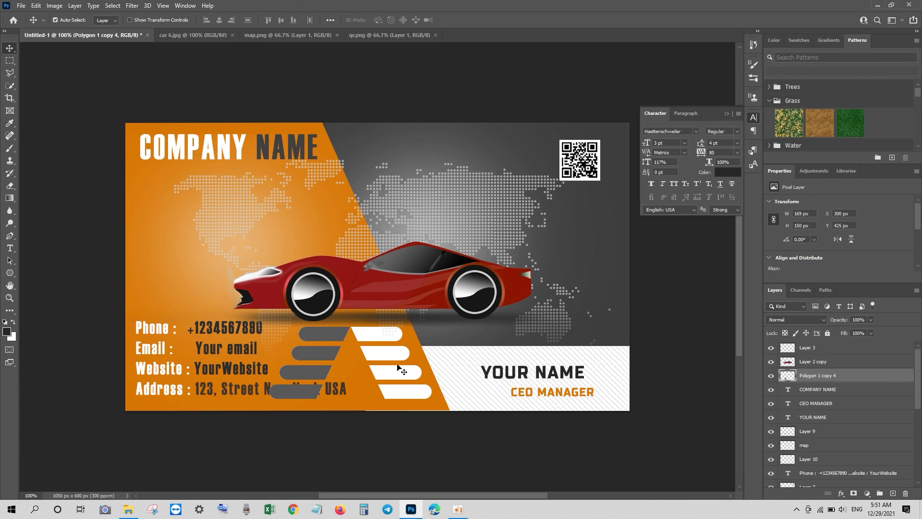
pyautogui.click(381, 336)
pyautogui.click(329, 333)
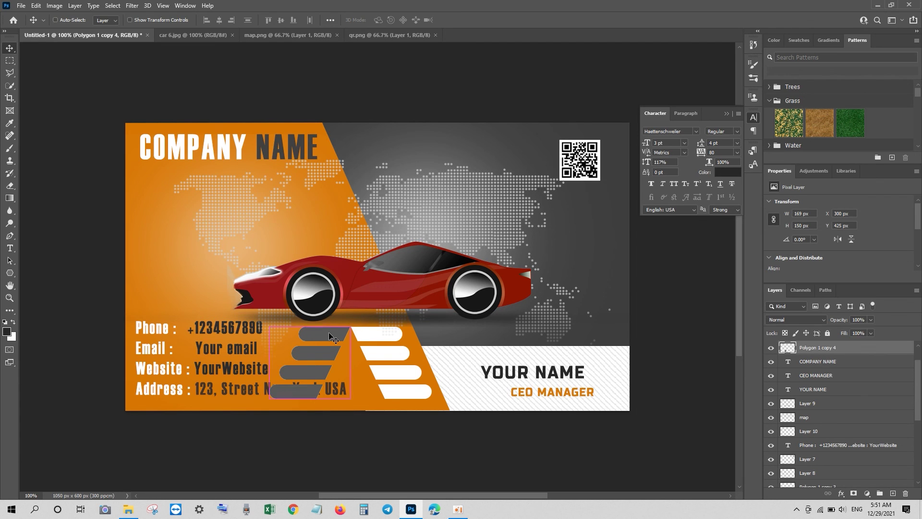
pyautogui.hotkey('ctrl', '[')
pyautogui.hotkey('ctrl', '[')
pyautogui.hotkey('ctrl', '[')
pyautogui.hotkey('ctrl', '[')
pyautogui.hotkey('ctrl', '[')
pyautogui.hotkey('ctrl', '[')
pyautogui.hotkey('ctrl', '[')
pyautogui.hotkey('ctrl', '[')
pyautogui.hotkey('ctrl', '[')
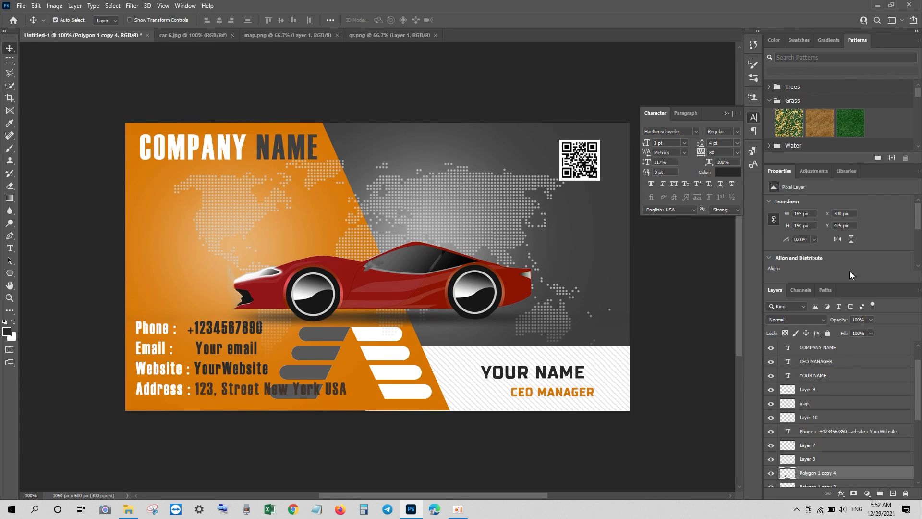
pyautogui.moveTo(840, 320); pyautogui.dragTo(898, 319)
pyautogui.click(385, 338)
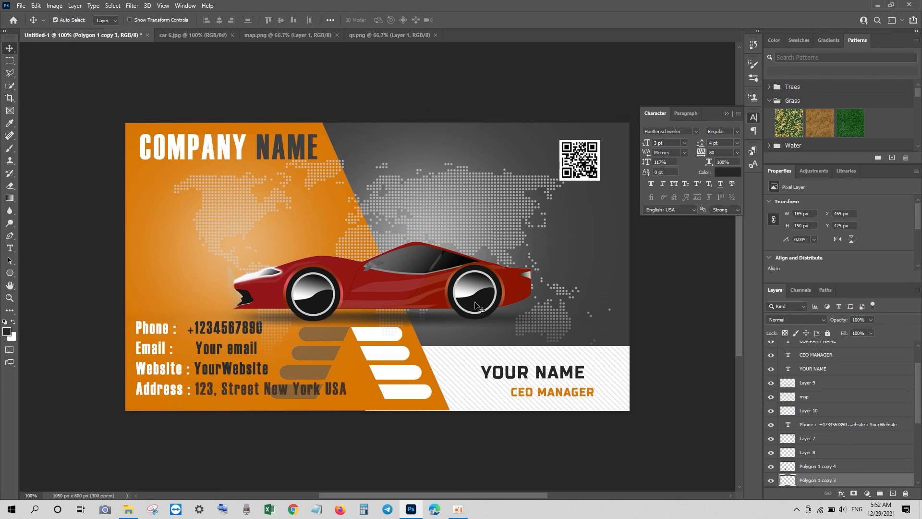
# Save a copy of the card as a JPEG named "Car Dealership Name" in Documents.
pyautogui.click(21, 5)
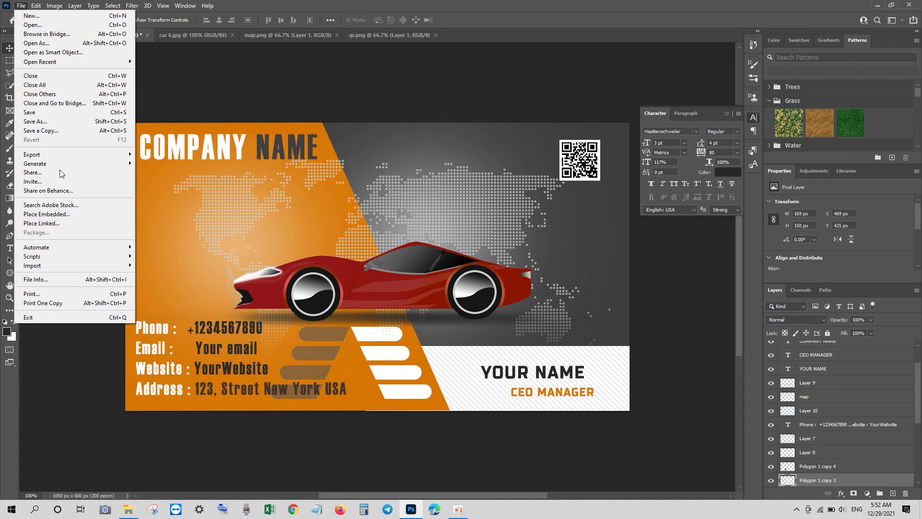
pyautogui.click(53, 134)
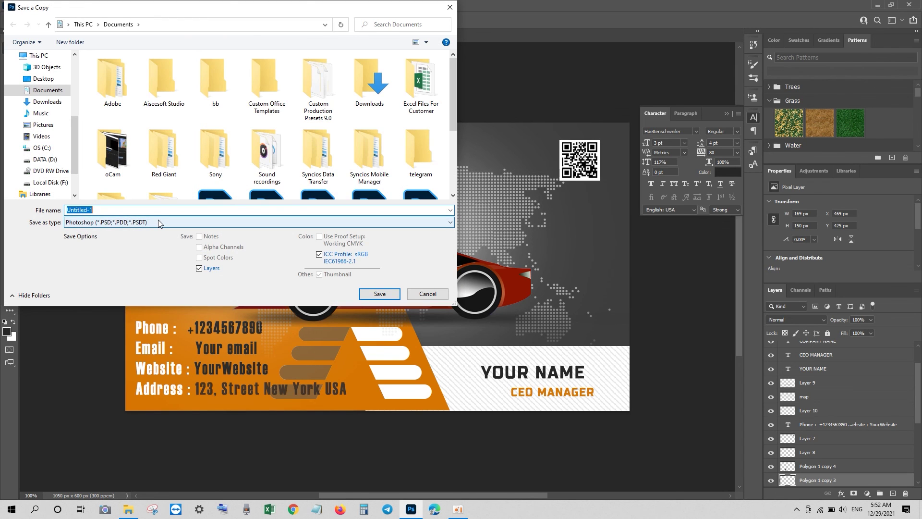
pyautogui.click(128, 223)
pyautogui.click(87, 289)
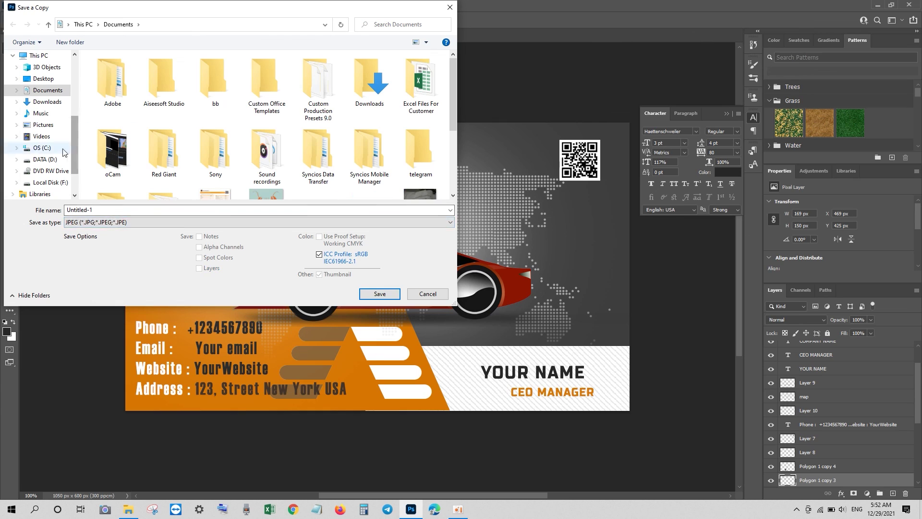
pyautogui.click(104, 210)
pyautogui.write('Car Dealersh')
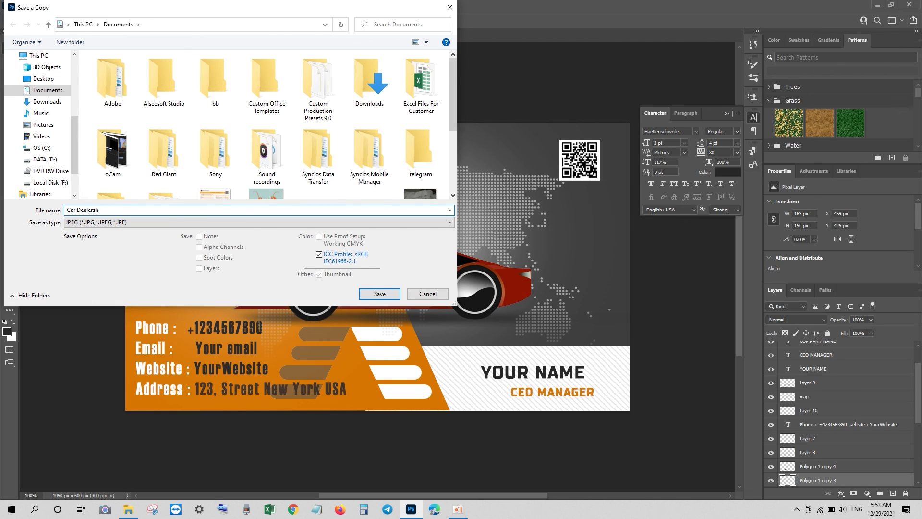
pyautogui.write('ip Name')
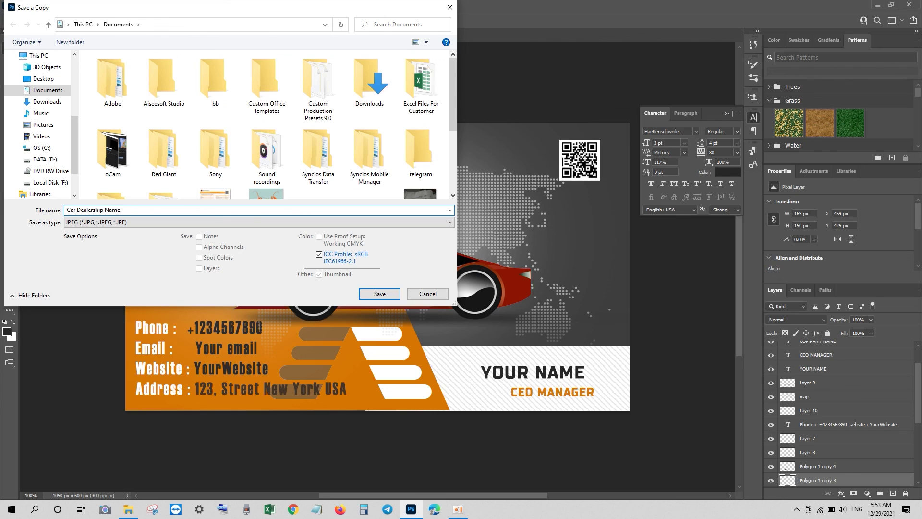